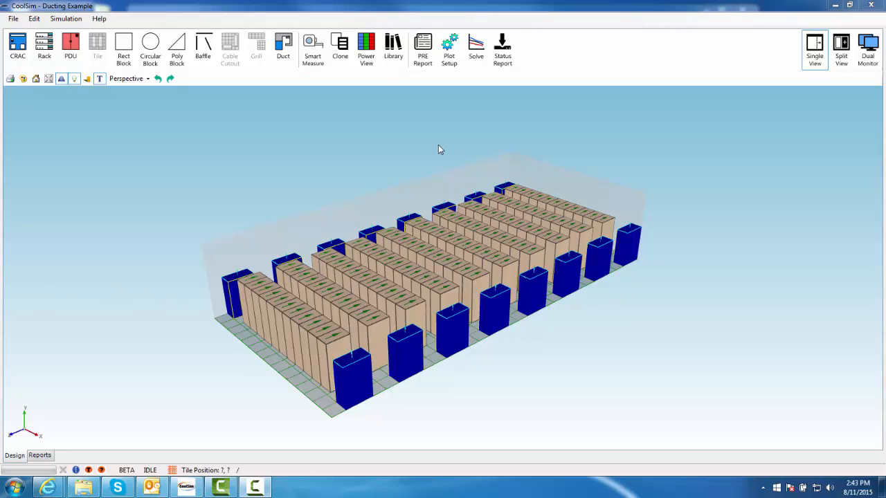
Place a duct along the top of the room and open it in the Duct Designer
{"action": "left_click_drag", "start_coordinate": [435, 404], "coordinate": [768, 383]}
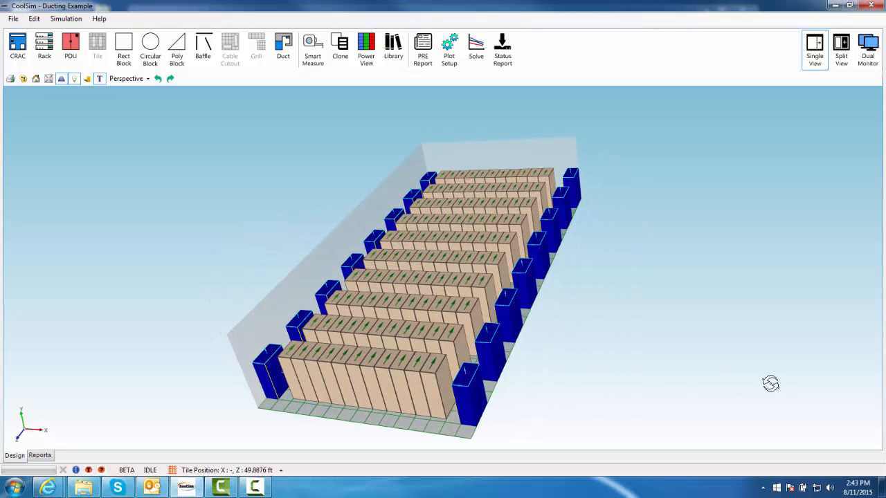
{"action": "left_click_drag", "start_coordinate": [575, 211], "coordinate": [478, 394]}
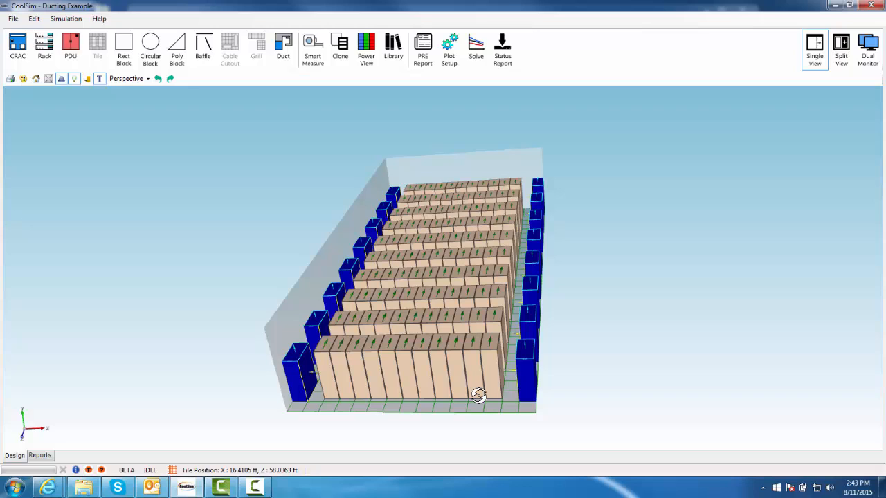
{"action": "left_click_drag", "start_coordinate": [478, 394], "coordinate": [445, 372]}
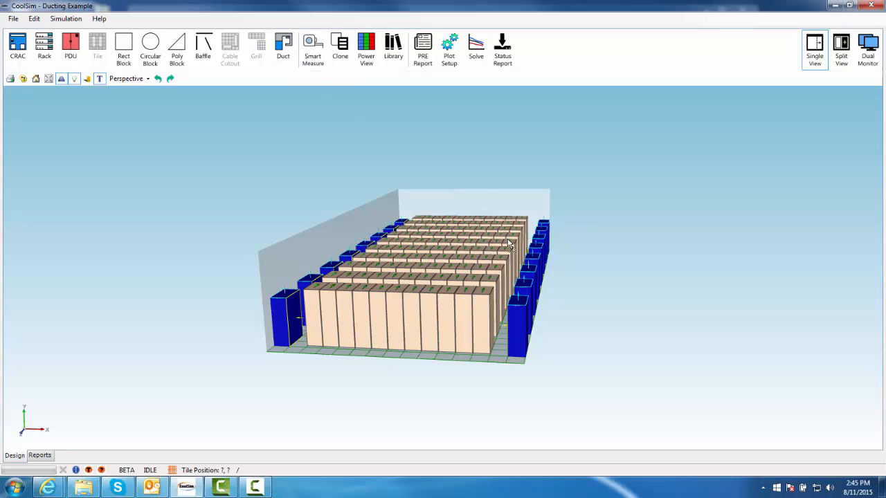
{"action": "left_click", "coordinate": [529, 271]}
{"action": "right_click", "coordinate": [507, 219]}
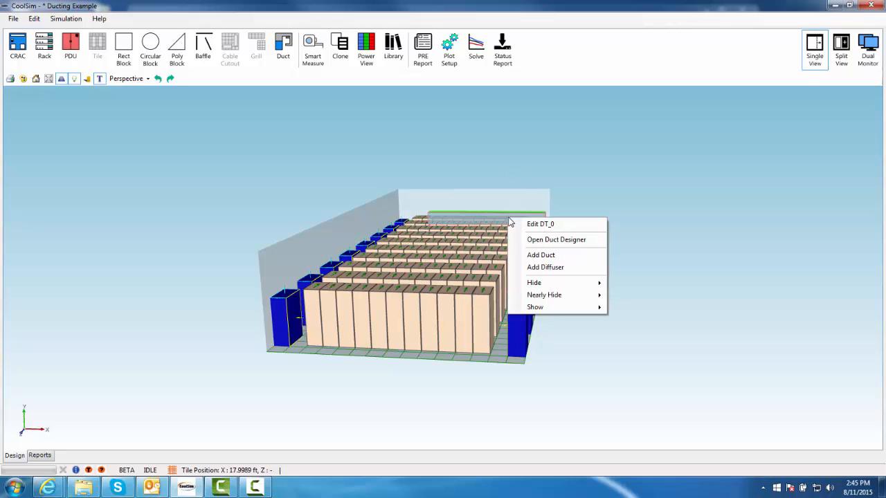
{"action": "left_click", "coordinate": [573, 241]}
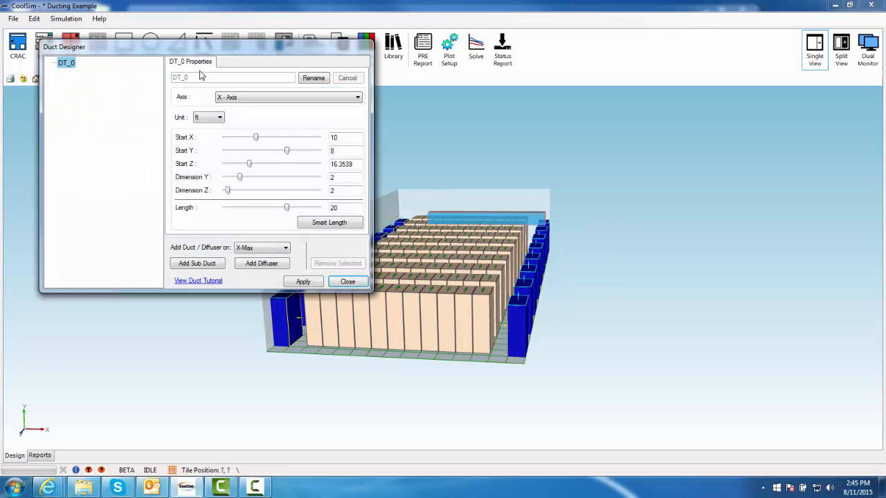
Change the duct's axis to Z - Axis
{"action": "left_click_drag", "start_coordinate": [187, 52], "coordinate": [179, 109]}
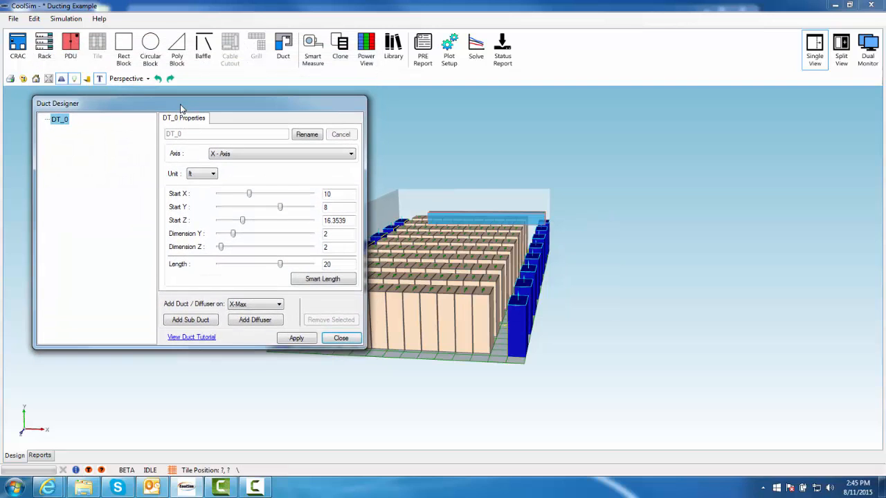
{"action": "left_click", "coordinate": [249, 157]}
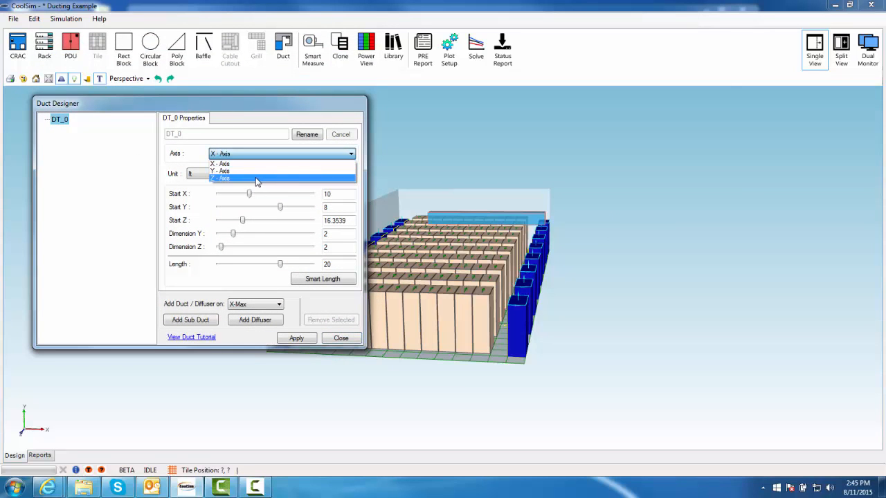
{"action": "left_click", "coordinate": [256, 179]}
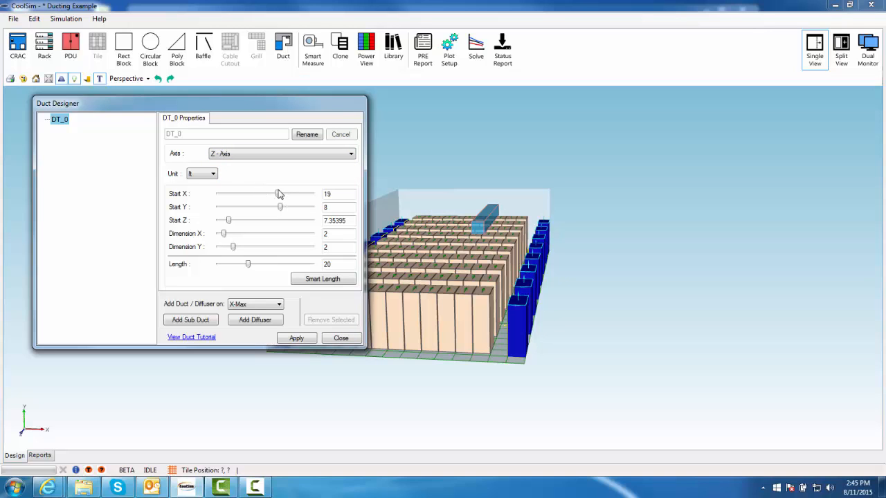
Set the duct's Start X to 27 ft and its Dimension X and Dimension Y to 3 ft
{"action": "left_click_drag", "start_coordinate": [276, 194], "coordinate": [355, 203]}
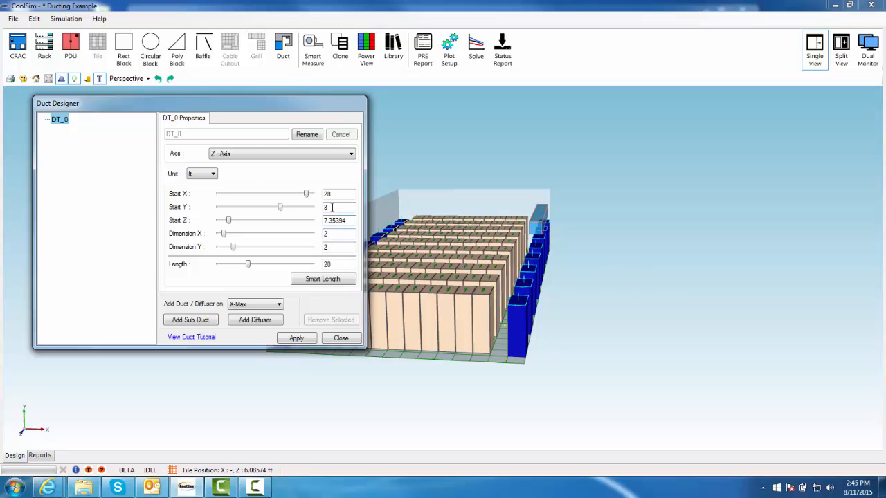
{"action": "left_click_drag", "start_coordinate": [336, 235], "coordinate": [310, 250]}
{"action": "key", "text": "Return"}
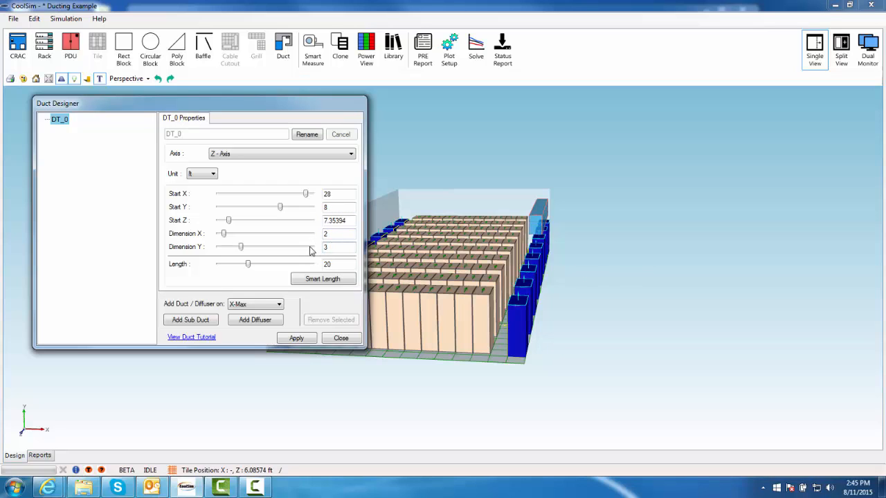
{"action": "left_click_drag", "start_coordinate": [338, 236], "coordinate": [293, 239]}
{"action": "left_click_drag", "start_coordinate": [305, 197], "coordinate": [301, 197]}
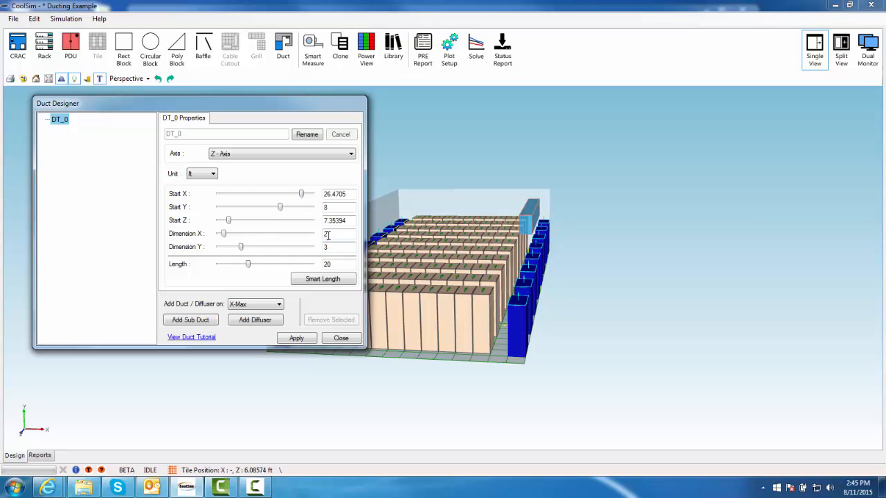
{"action": "key", "text": "Return"}
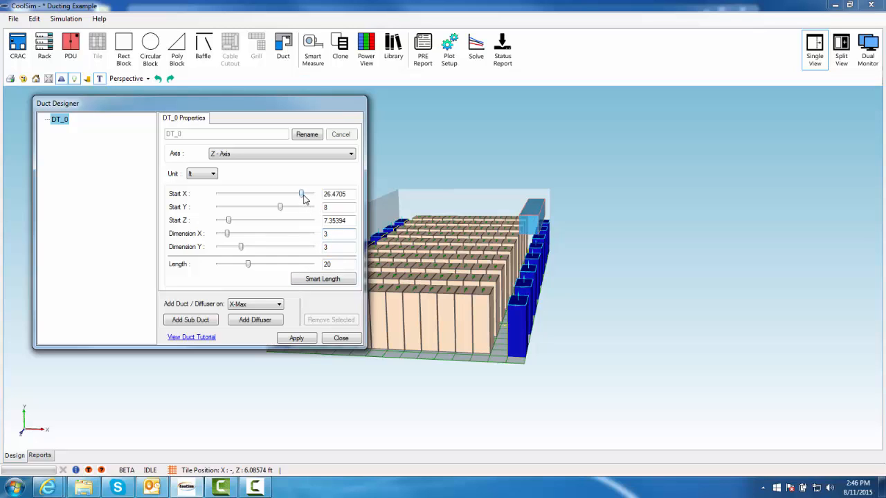
{"action": "left_click_drag", "start_coordinate": [303, 198], "coordinate": [306, 199]}
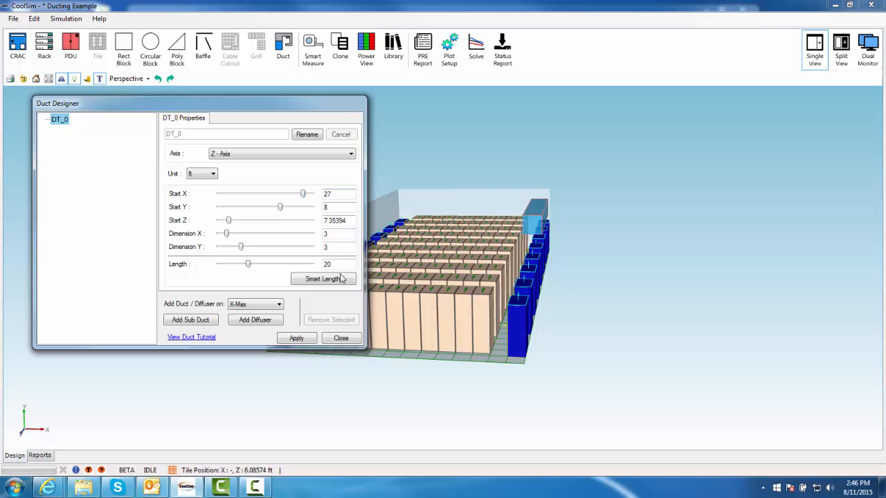
Set Start Z to 0 and use Smart Length to stretch the duct across the room
{"action": "left_click_drag", "start_coordinate": [646, 266], "coordinate": [451, 273]}
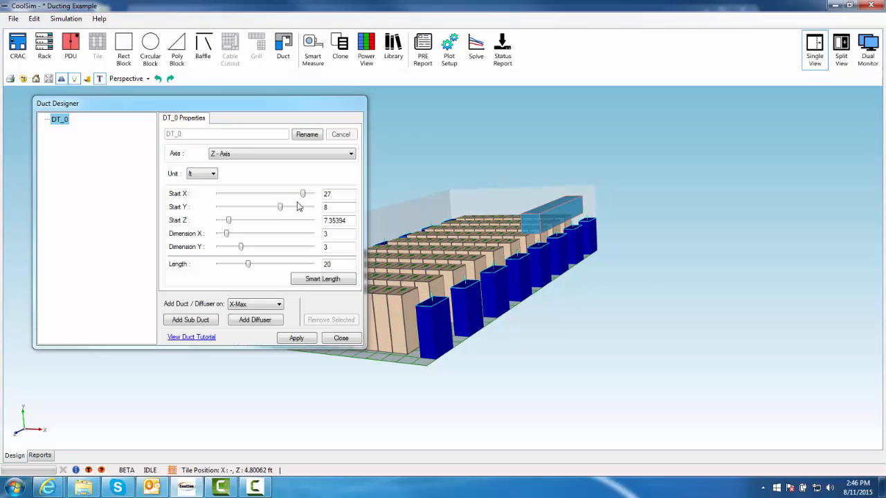
{"action": "left_click_drag", "start_coordinate": [229, 220], "coordinate": [211, 234]}
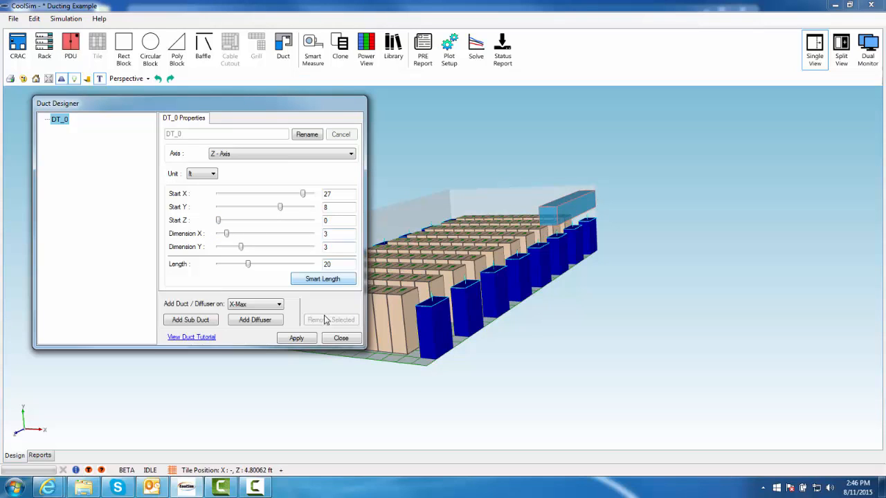
{"action": "left_click", "coordinate": [323, 280]}
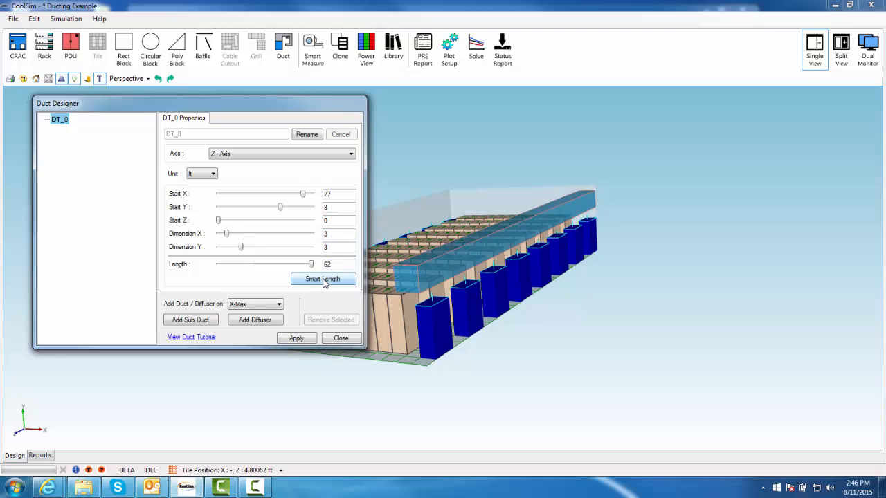
Apply the duct settings and close the Duct Designer
{"action": "left_click_drag", "start_coordinate": [689, 293], "coordinate": [395, 307]}
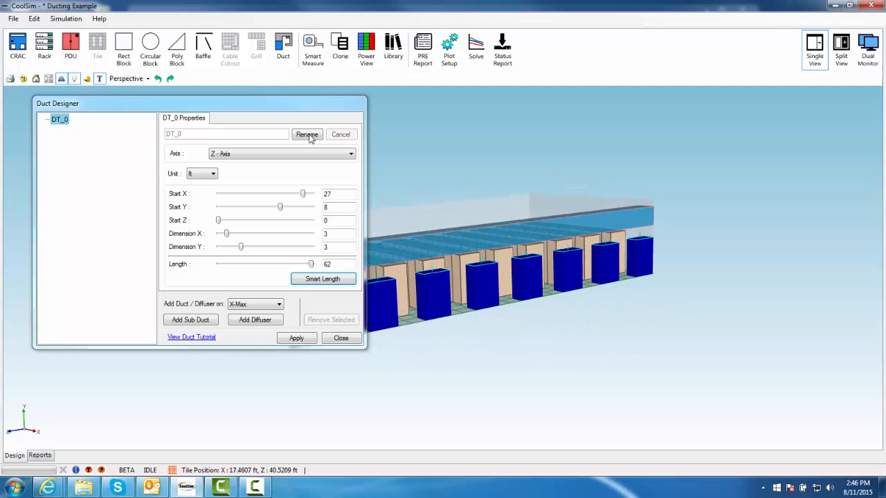
{"action": "left_click_drag", "start_coordinate": [296, 104], "coordinate": [291, 6]}
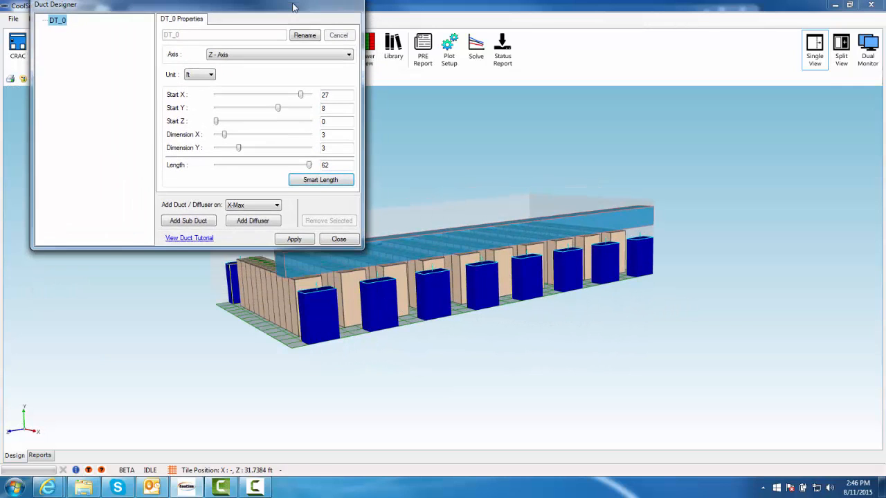
{"action": "left_click_drag", "start_coordinate": [583, 307], "coordinate": [560, 369]}
{"action": "left_click", "coordinate": [294, 240]}
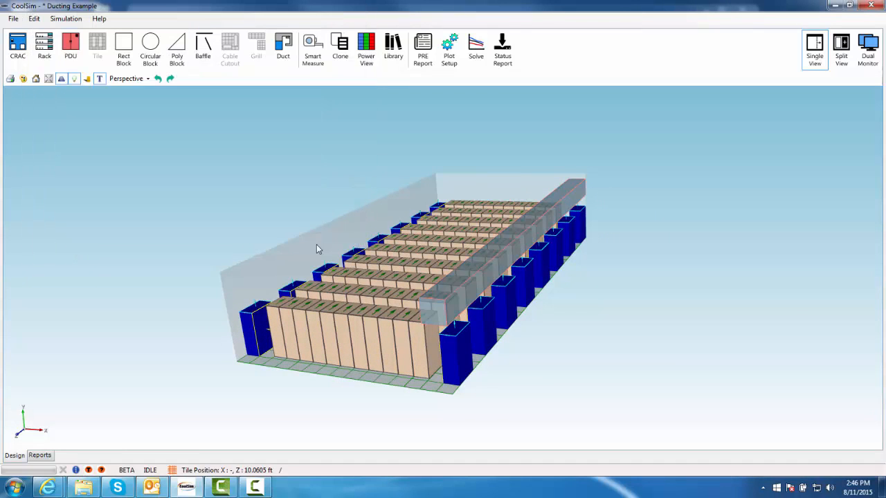
Add a new duct on the main duct directly above CRAC_30
{"action": "left_click_drag", "start_coordinate": [607, 280], "coordinate": [569, 308]}
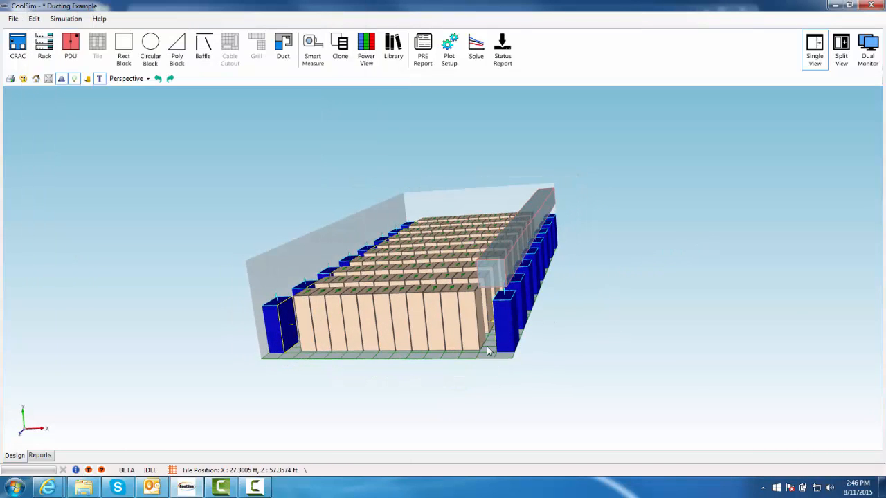
{"action": "left_click_drag", "start_coordinate": [490, 350], "coordinate": [311, 356]}
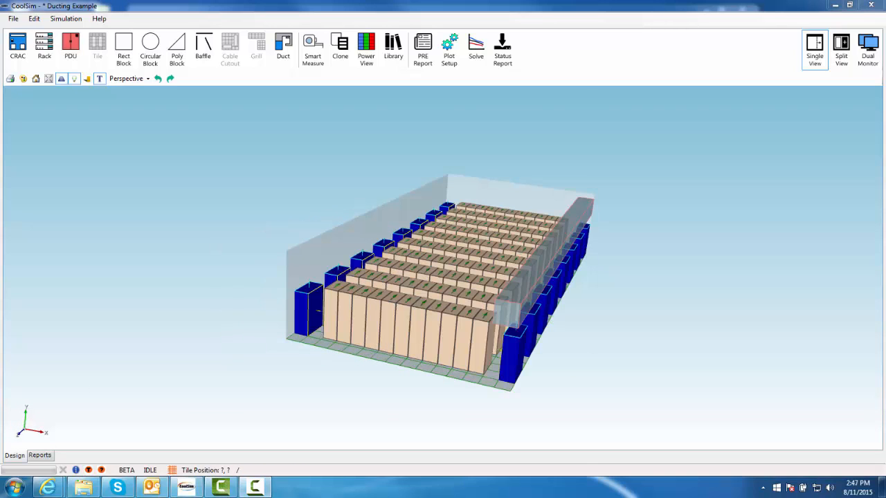
{"action": "middle_click_drag", "start_coordinate": [605, 381], "coordinate": [508, 261]}
{"action": "scroll", "coordinate": [487, 291], "scroll_direction": "up", "scroll_amount": 3}
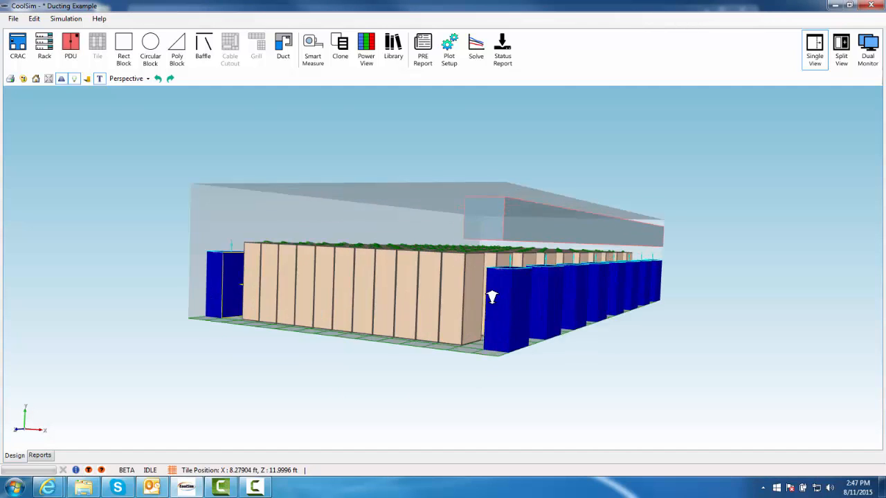
{"action": "scroll", "coordinate": [668, 297], "scroll_direction": "up", "scroll_amount": 2}
{"action": "scroll", "coordinate": [609, 362], "scroll_direction": "up", "scroll_amount": 1}
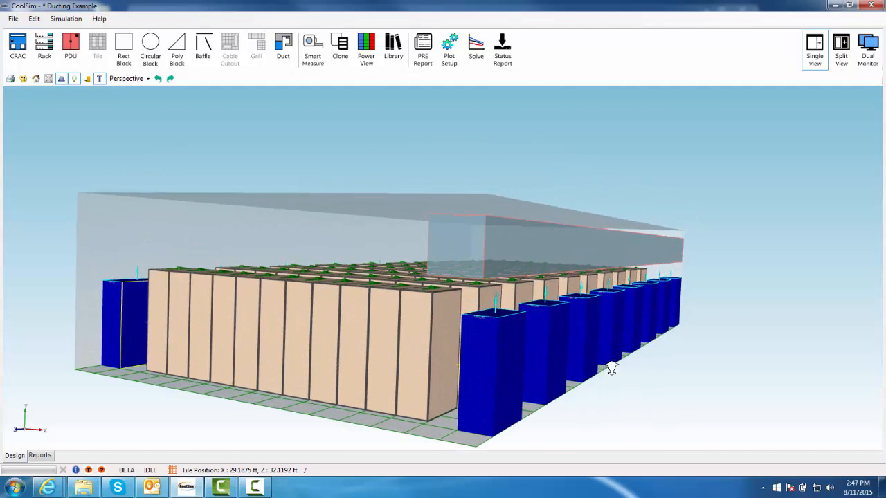
{"action": "scroll", "coordinate": [609, 365], "scroll_direction": "up", "scroll_amount": 3}
{"action": "middle_click_drag", "start_coordinate": [708, 389], "coordinate": [560, 277]}
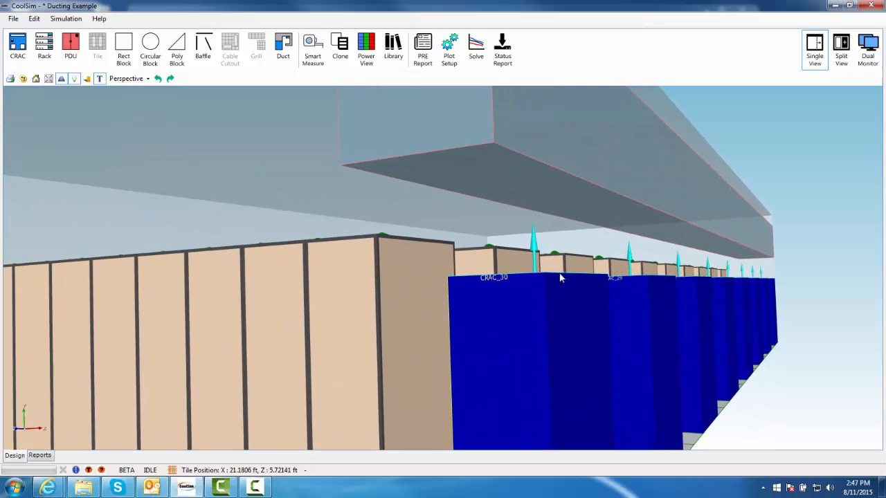
{"action": "right_click", "coordinate": [504, 177]}
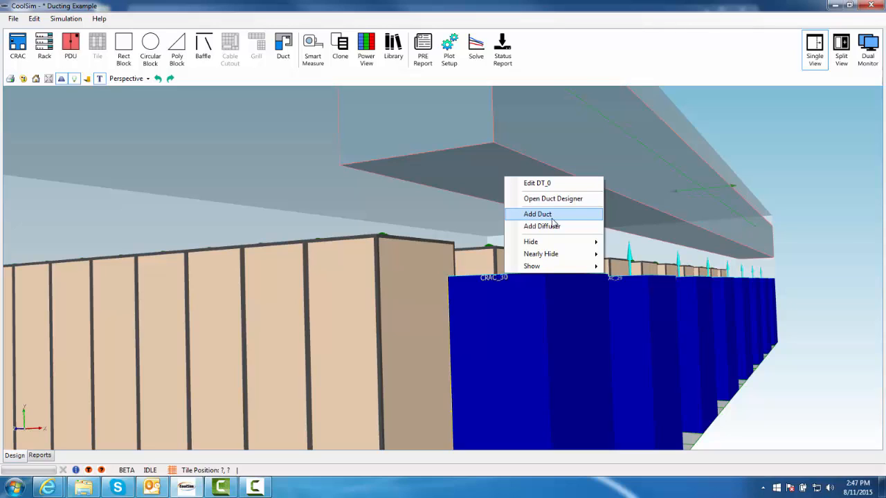
{"action": "left_click", "coordinate": [552, 216]}
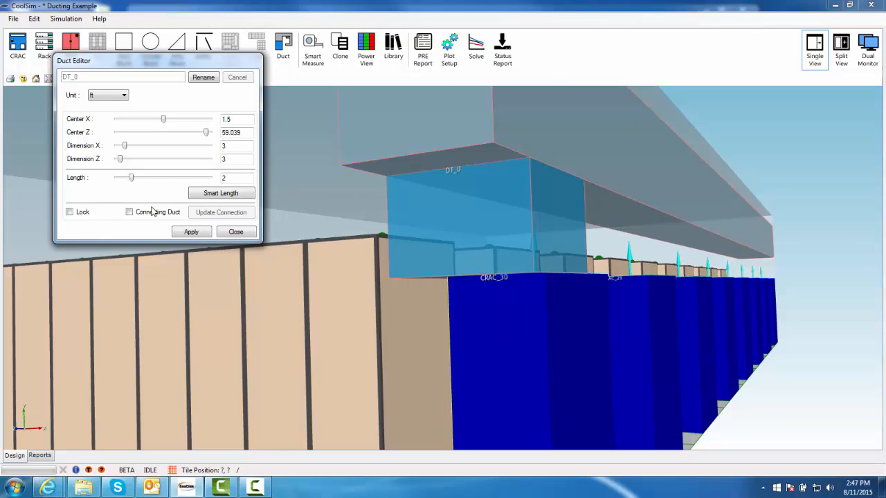
Set the new duct's length to 1 ft, make it a connecting duct, and apply
{"action": "double_click", "coordinate": [240, 179]}
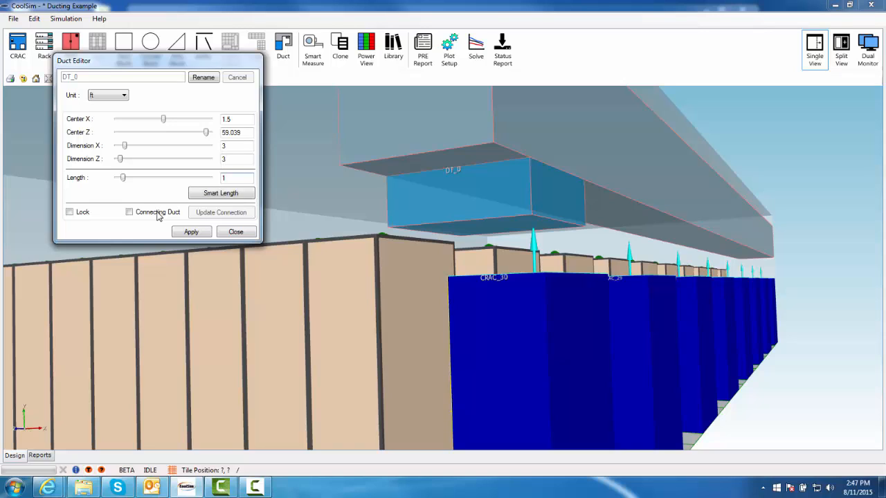
{"action": "left_click", "coordinate": [157, 216]}
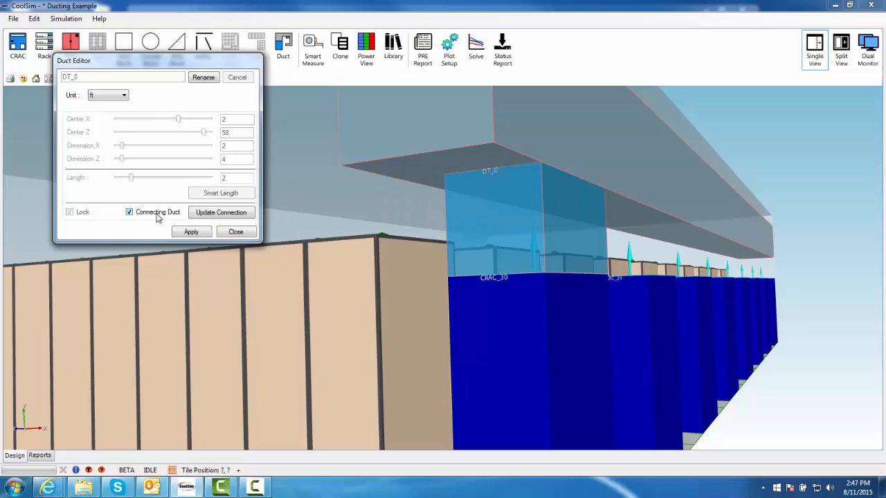
{"action": "left_click", "coordinate": [191, 232]}
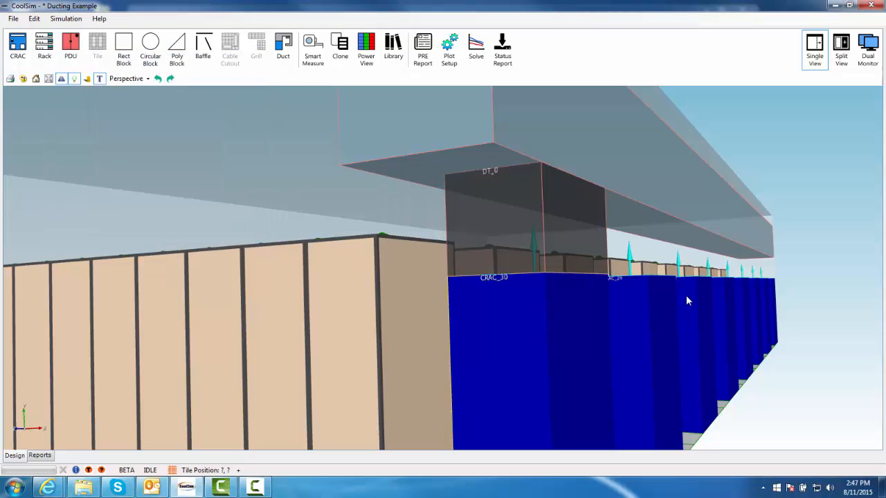
Add another duct on the main duct above CRAC_29
{"action": "left_click_drag", "start_coordinate": [751, 312], "coordinate": [580, 247]}
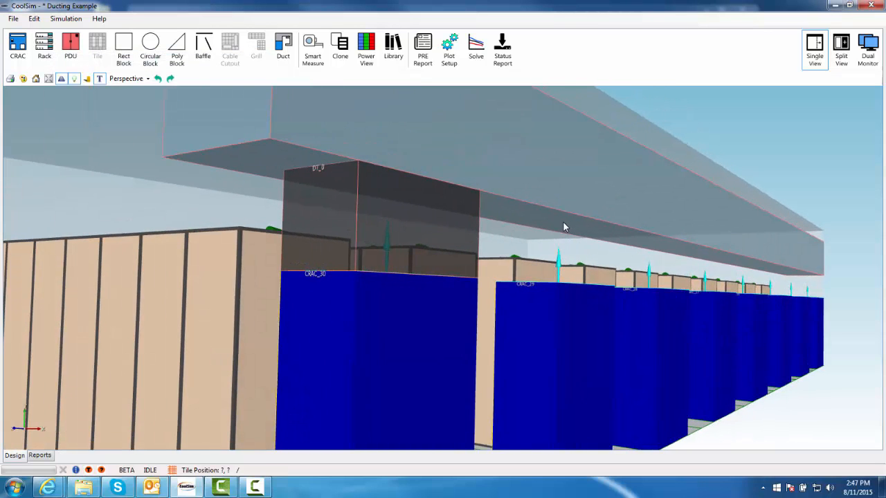
{"action": "right_click", "coordinate": [563, 222]}
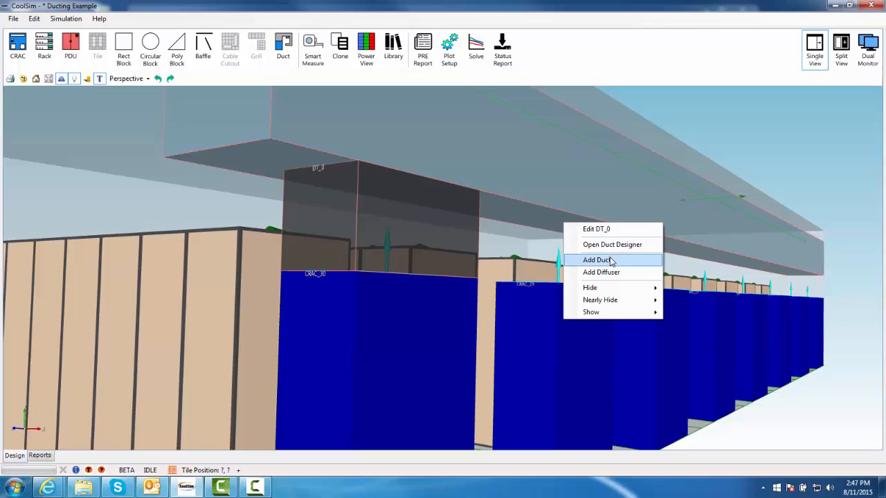
{"action": "left_click", "coordinate": [607, 258]}
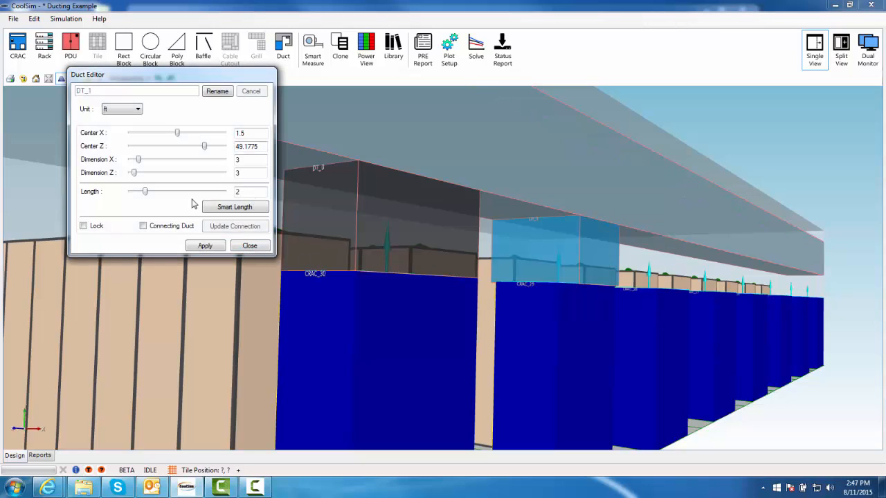
Set this duct's length to 1 ft, make it a connecting duct, and apply
{"action": "left_click_drag", "start_coordinate": [247, 195], "coordinate": [223, 199]}
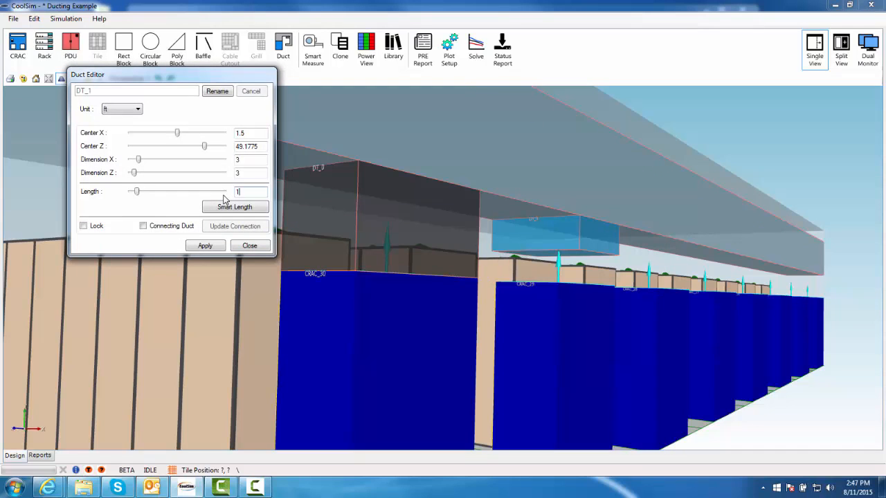
{"action": "left_click", "coordinate": [144, 227]}
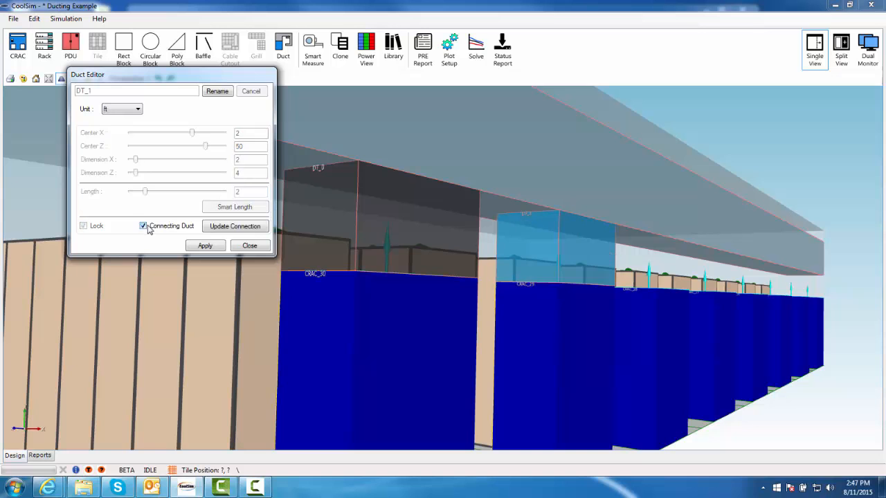
{"action": "left_click", "coordinate": [205, 246]}
{"action": "middle_click_drag", "start_coordinate": [728, 298], "coordinate": [537, 273]}
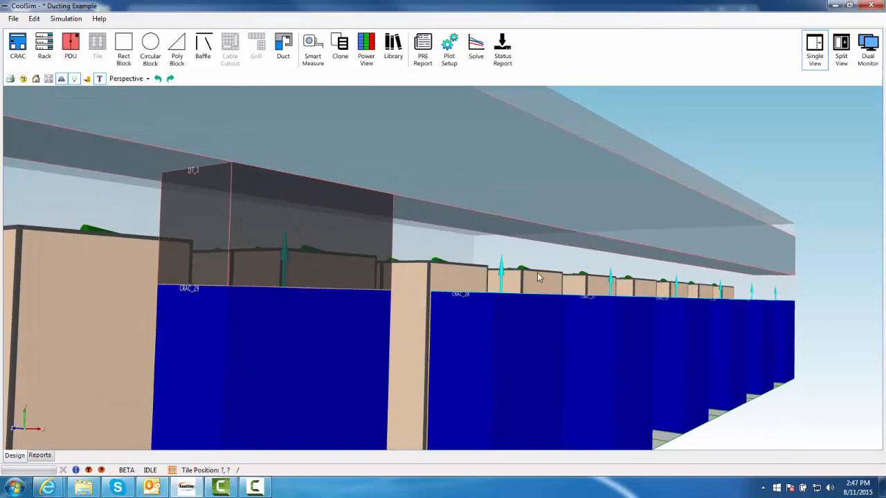
Add a new duct on the main duct above CRAC_28
{"action": "right_click", "coordinate": [501, 231]}
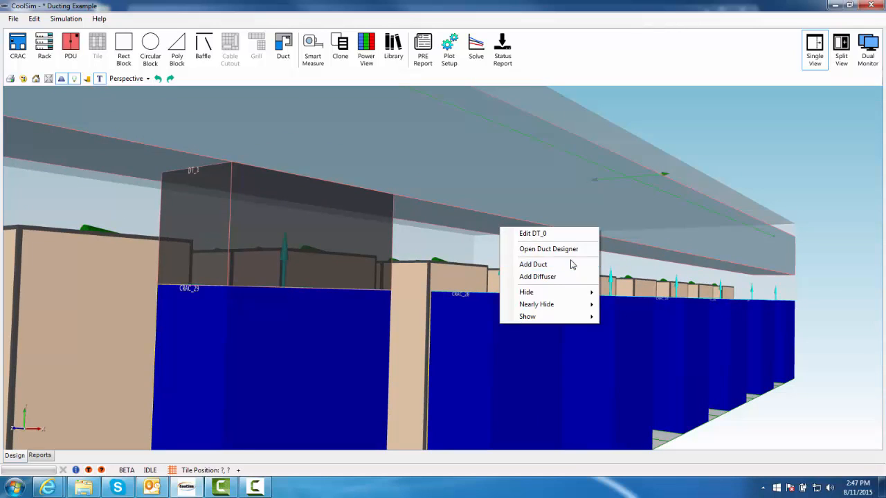
{"action": "left_click", "coordinate": [571, 262]}
Set this duct's length to 1 ft, make it a connecting duct, and apply
{"action": "double_click", "coordinate": [263, 205]}
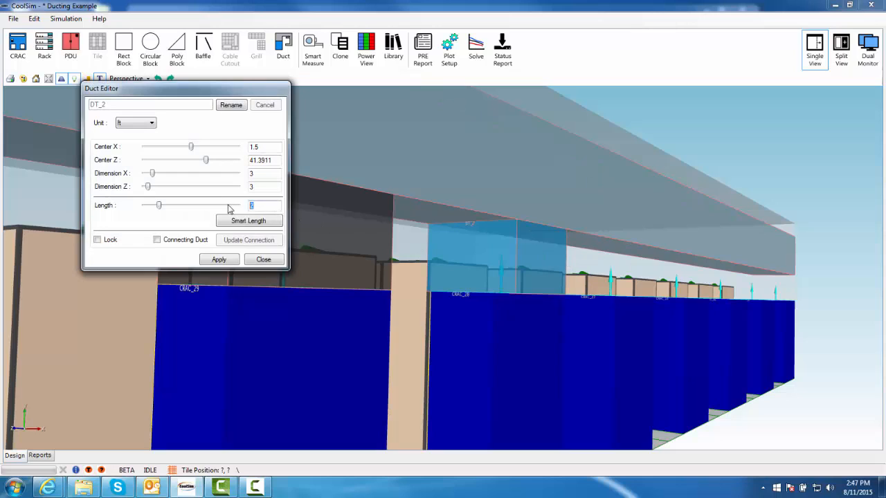
{"action": "key", "text": "Return"}
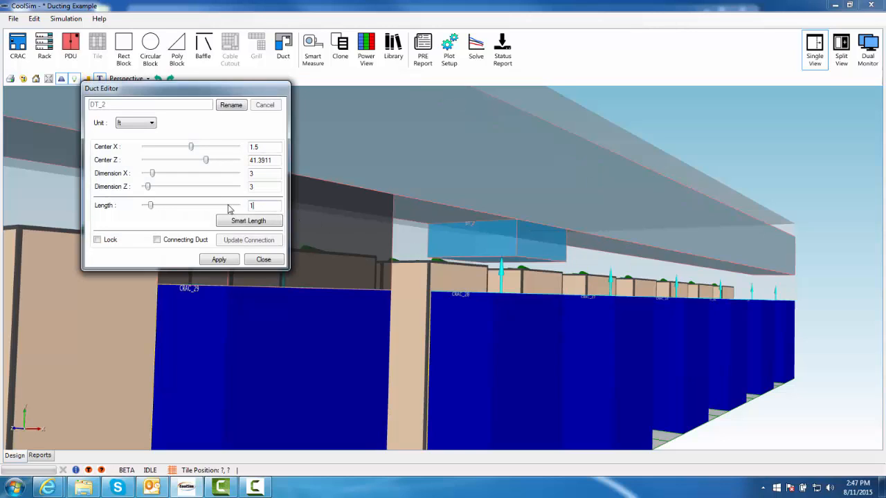
{"action": "left_click", "coordinate": [188, 241]}
{"action": "left_click", "coordinate": [216, 259]}
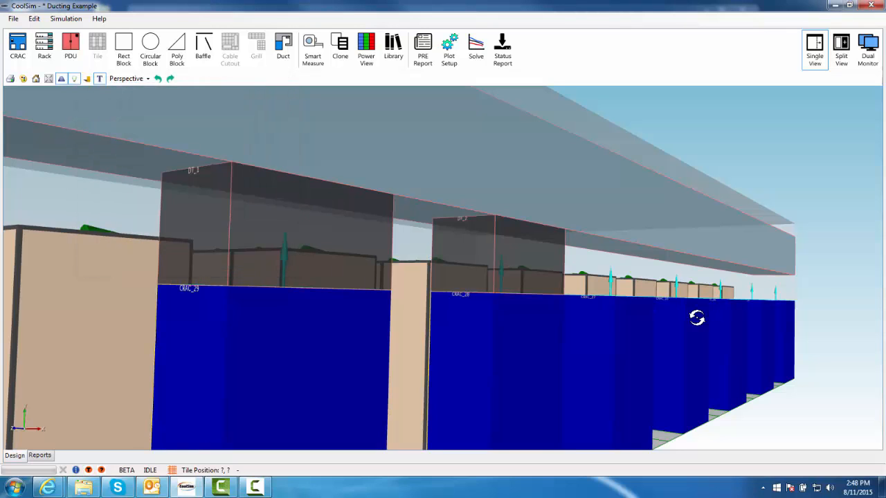
Add a duct on the main duct above the next CRAC unit along the row
{"action": "left_click_drag", "start_coordinate": [697, 318], "coordinate": [534, 220]}
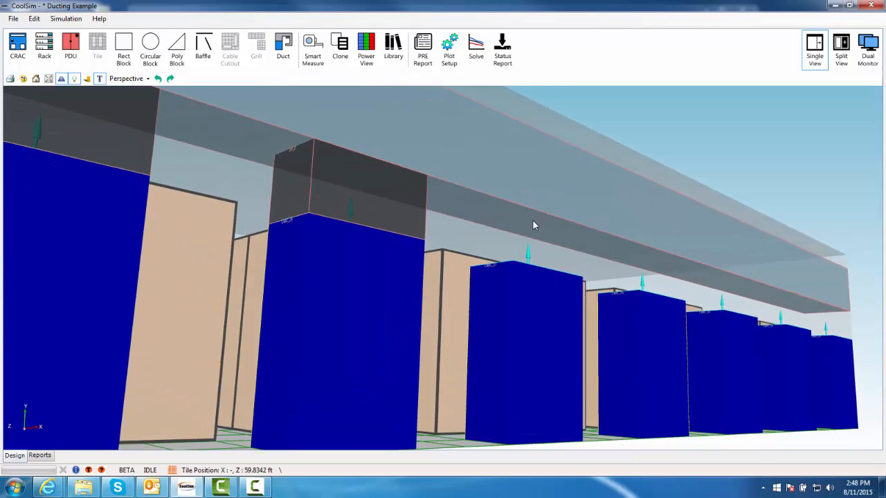
{"action": "right_click", "coordinate": [532, 220]}
{"action": "left_click", "coordinate": [586, 258]}
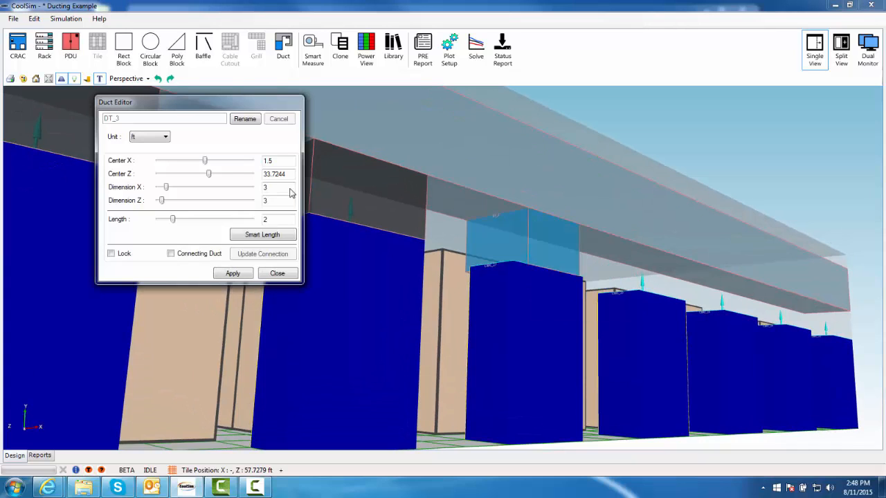
Set the new duct's length to 1 ft, make it a connecting duct, and apply
{"action": "double_click", "coordinate": [280, 221]}
{"action": "type", "text": "1"}
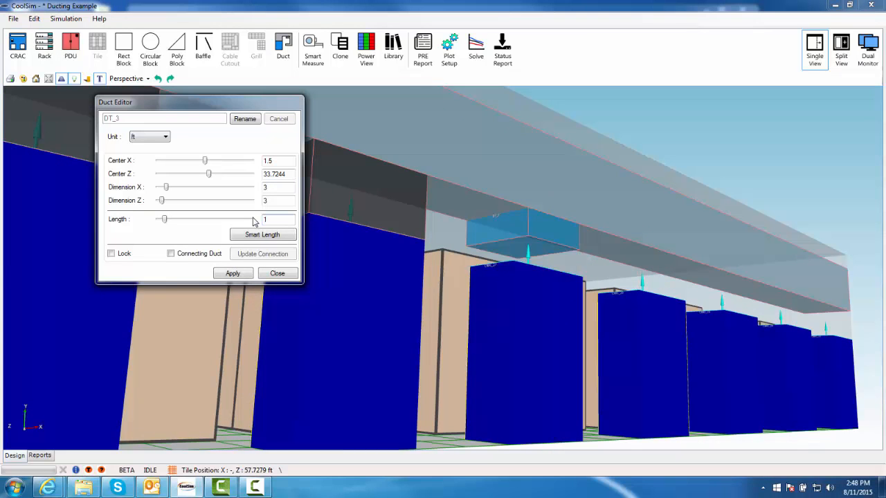
{"action": "left_click", "coordinate": [195, 254]}
{"action": "left_click", "coordinate": [229, 276]}
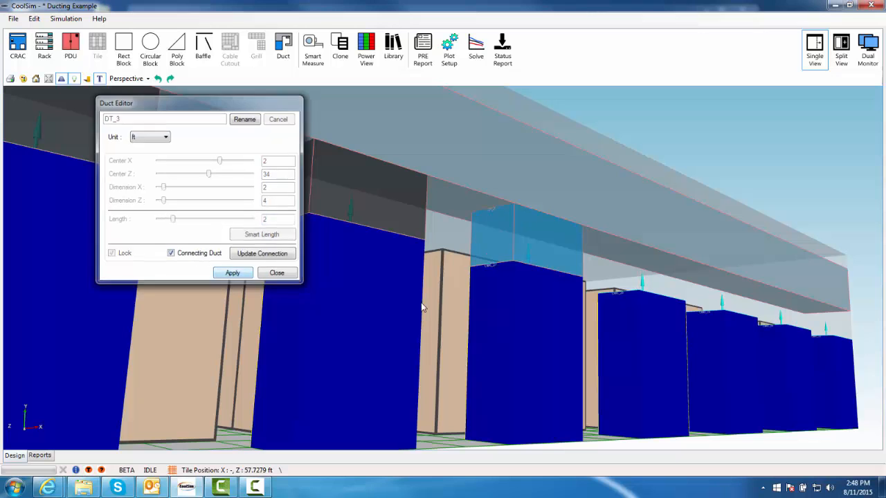
Add another duct on the main duct above the following CRAC unit
{"action": "middle_click_drag", "start_coordinate": [680, 338], "coordinate": [579, 292]}
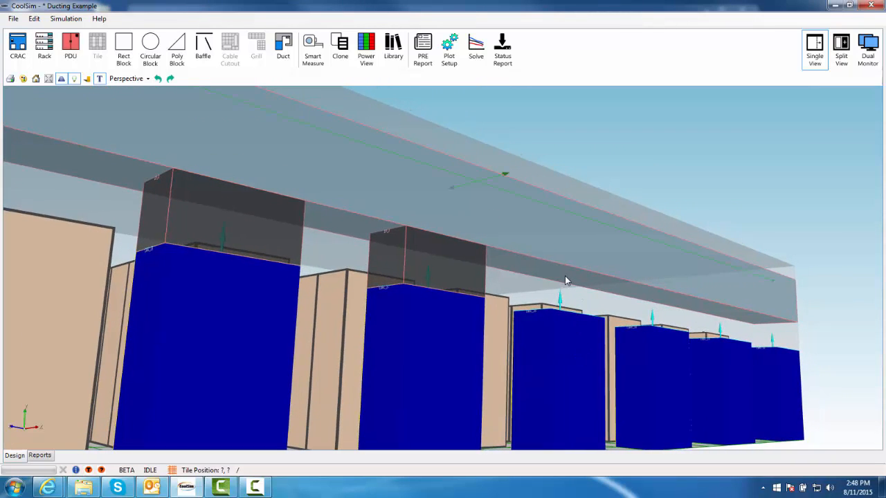
{"action": "right_click", "coordinate": [565, 280]}
{"action": "left_click", "coordinate": [592, 312]}
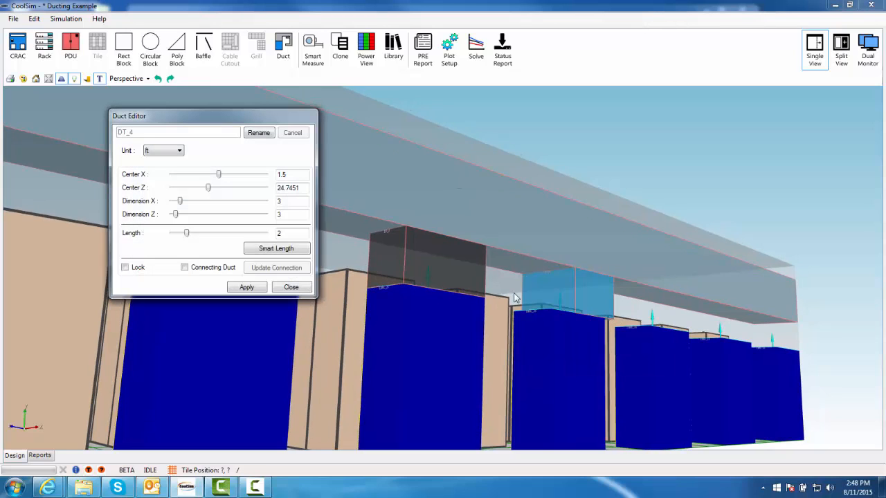
Set this duct's length to 1 ft, make it a connecting duct, apply, and close the editor
{"action": "double_click", "coordinate": [297, 233]}
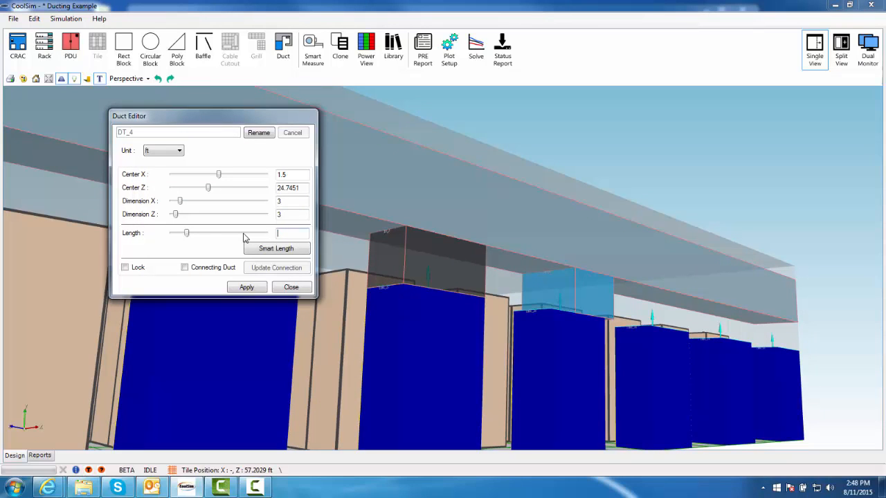
{"action": "type", "text": "1"}
{"action": "left_click", "coordinate": [208, 268]}
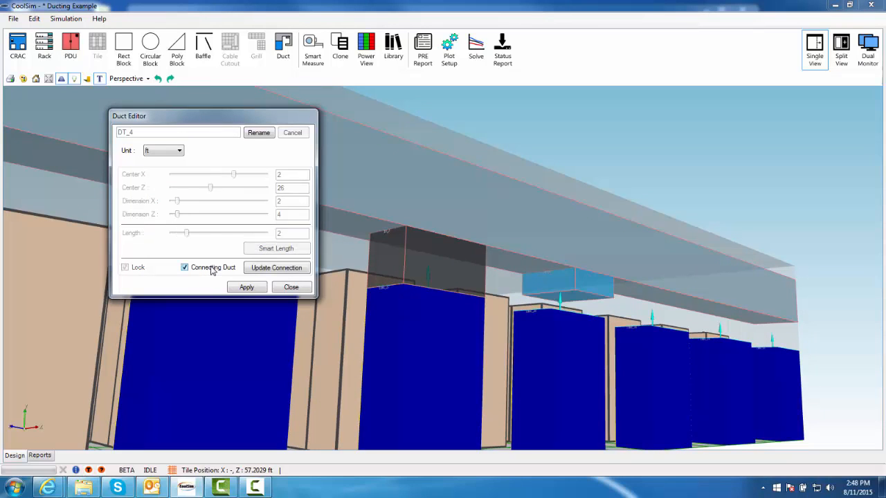
{"action": "left_click", "coordinate": [246, 287]}
{"action": "left_click", "coordinate": [293, 287]}
Add a duct on the main duct above the next CRAC unit further down the row
{"action": "middle_click_drag", "start_coordinate": [777, 376], "coordinate": [628, 377]}
{"action": "scroll", "coordinate": [629, 380], "scroll_direction": "up", "scroll_amount": 2}
{"action": "scroll", "coordinate": [629, 380], "scroll_direction": "up", "scroll_amount": 2}
{"action": "middle_click_drag", "start_coordinate": [691, 377], "coordinate": [556, 297]}
{"action": "right_click", "coordinate": [570, 291]}
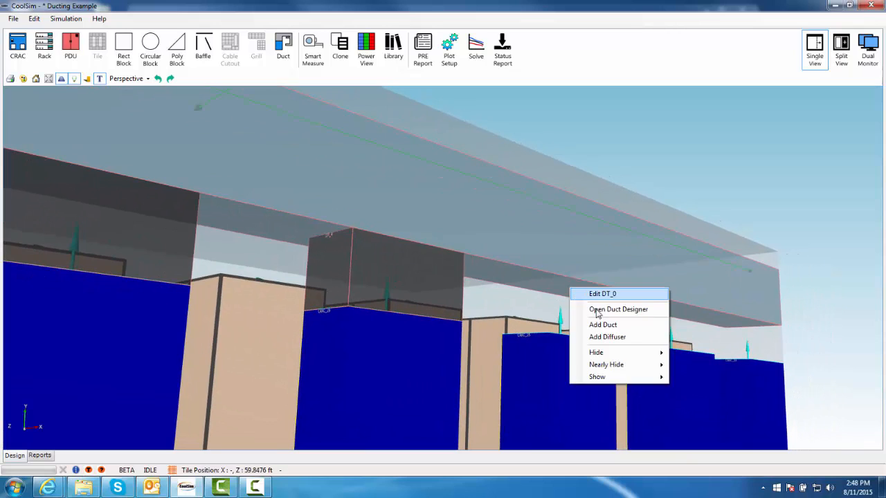
{"action": "left_click", "coordinate": [615, 323]}
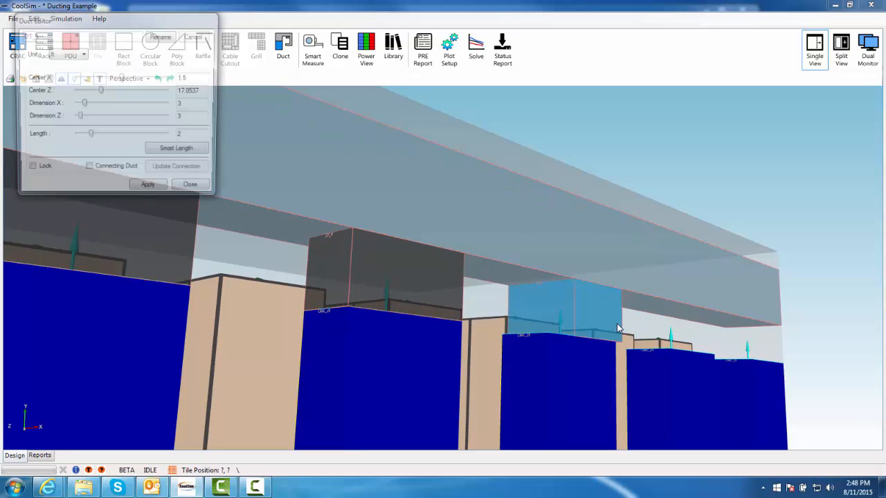
Set the duct's length to 1 ft, make it a connecting duct, and apply
{"action": "left_click", "coordinate": [189, 149]}
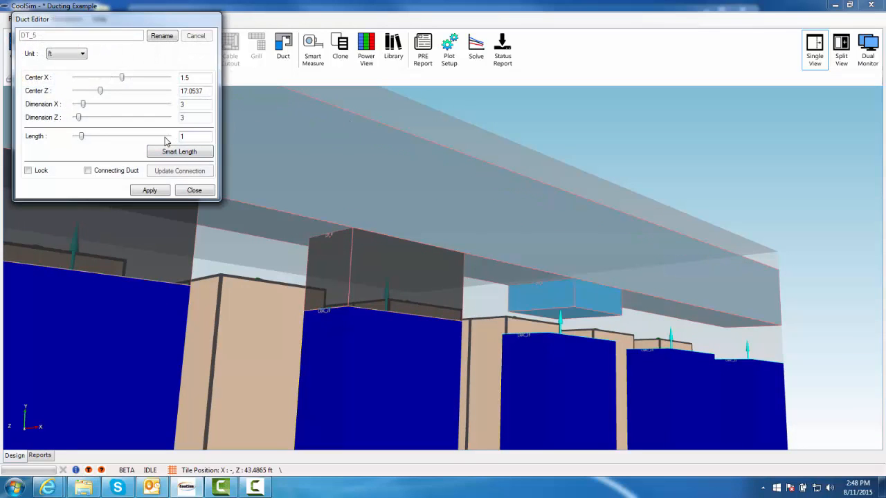
{"action": "left_click", "coordinate": [116, 170]}
{"action": "left_click", "coordinate": [150, 195]}
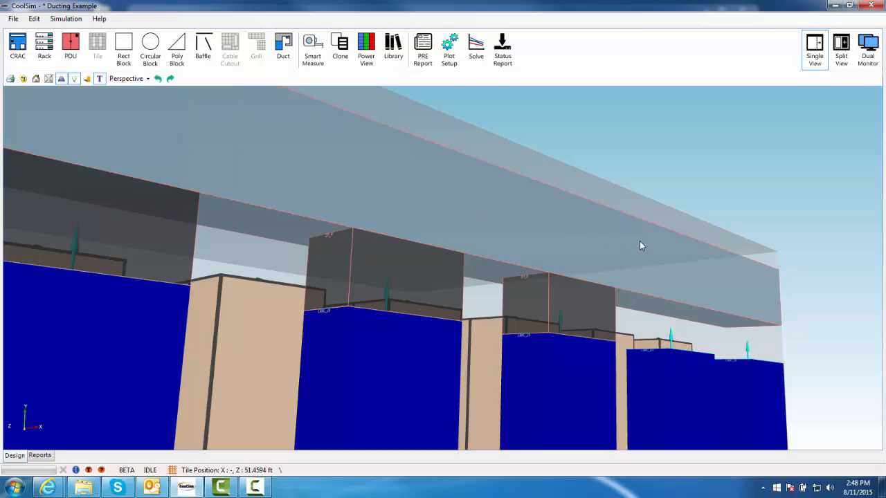
Add a duct on the main duct above the second-to-last CRAC unit
{"action": "middle_click_drag", "start_coordinate": [752, 359], "coordinate": [445, 322]}
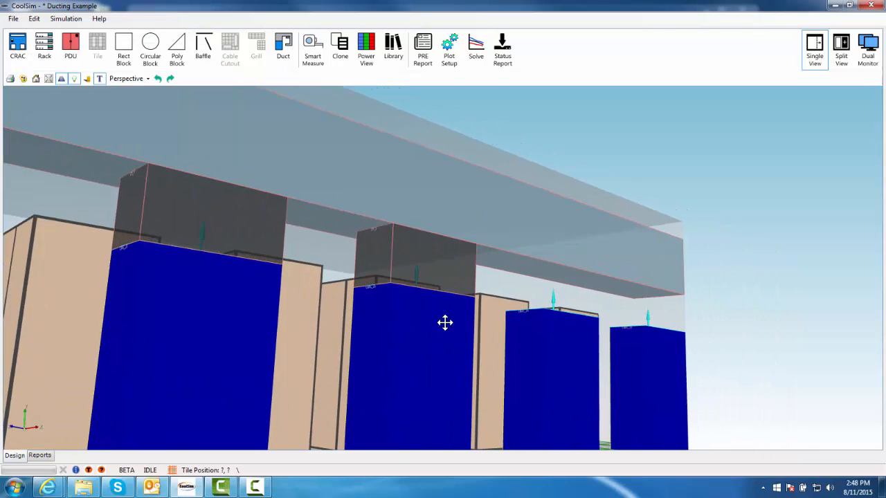
{"action": "right_click", "coordinate": [558, 273]}
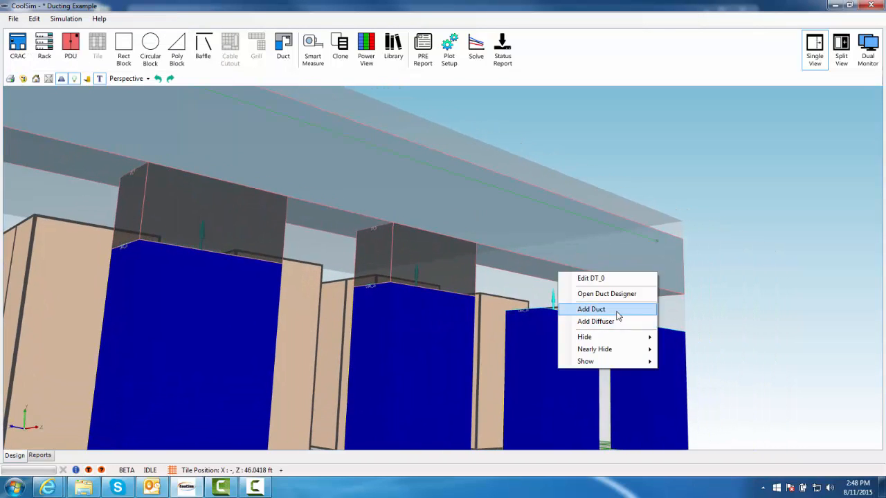
{"action": "left_click", "coordinate": [614, 310]}
Set this duct's length to 1 ft, make it a connecting duct, and apply
{"action": "left_click_drag", "start_coordinate": [206, 150], "coordinate": [177, 146]}
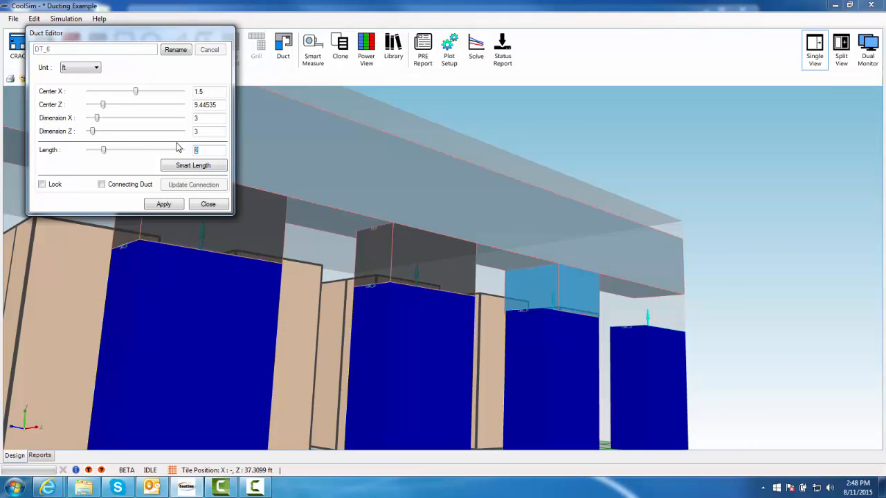
{"action": "type", "text": "1"}
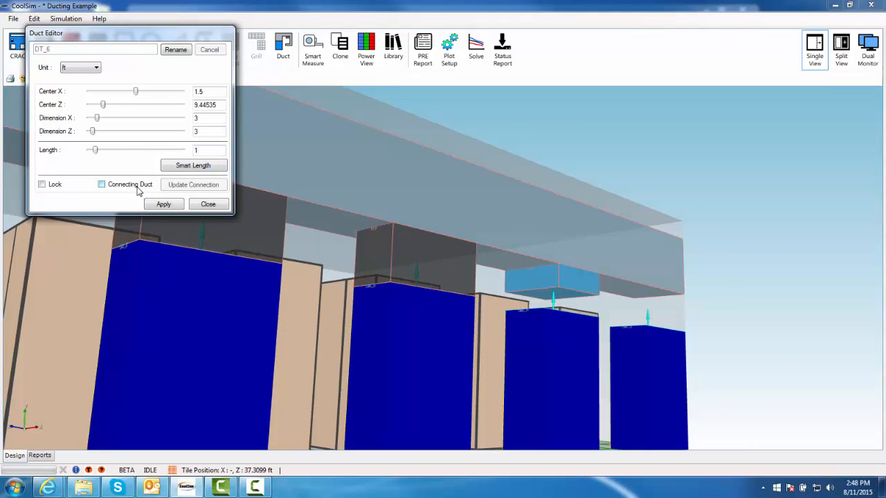
{"action": "left_click", "coordinate": [159, 204]}
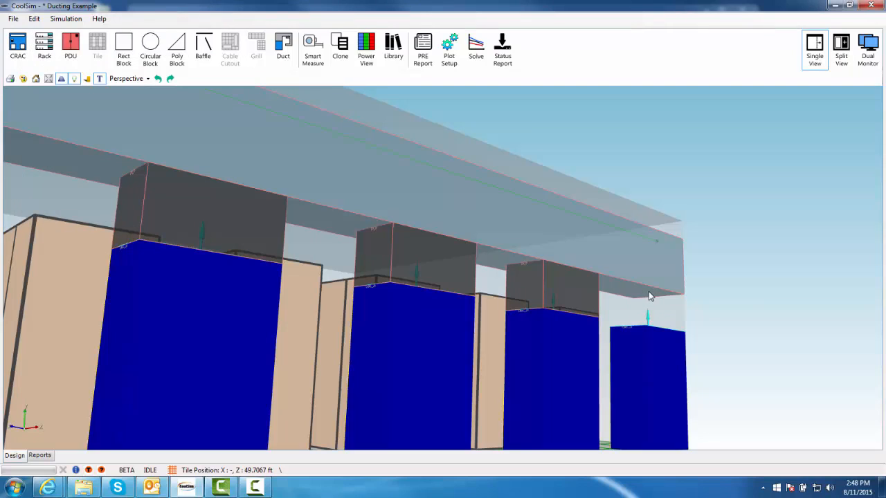
Add a duct on the main duct above the last CRAC unit at the row's end
{"action": "right_click", "coordinate": [648, 292]}
{"action": "left_click", "coordinate": [681, 328]}
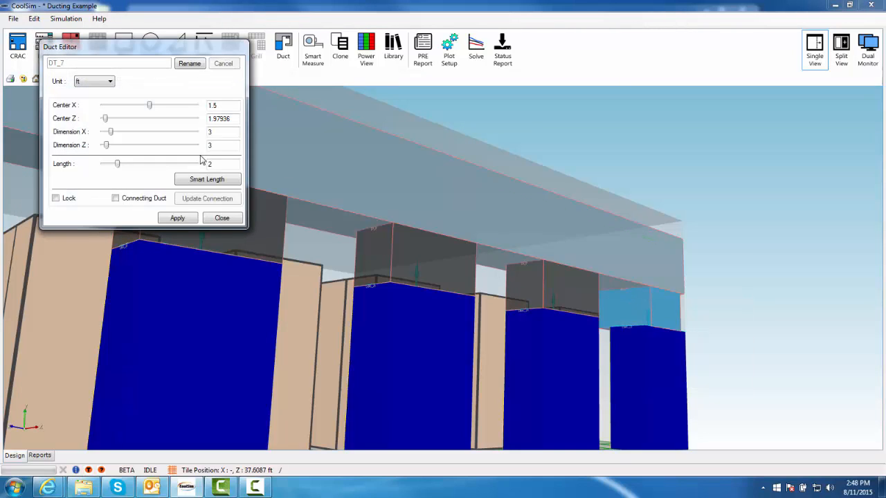
Set the last duct's length to 1 ft, make it a connecting duct, and apply
{"action": "left_click_drag", "start_coordinate": [219, 166], "coordinate": [192, 169]}
{"action": "type", "text": "1"}
{"action": "key", "text": "Return"}
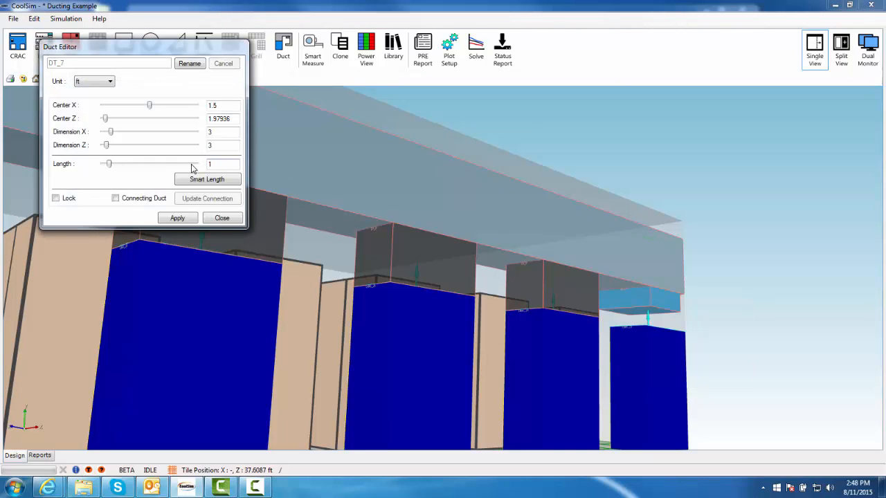
{"action": "left_click", "coordinate": [158, 201]}
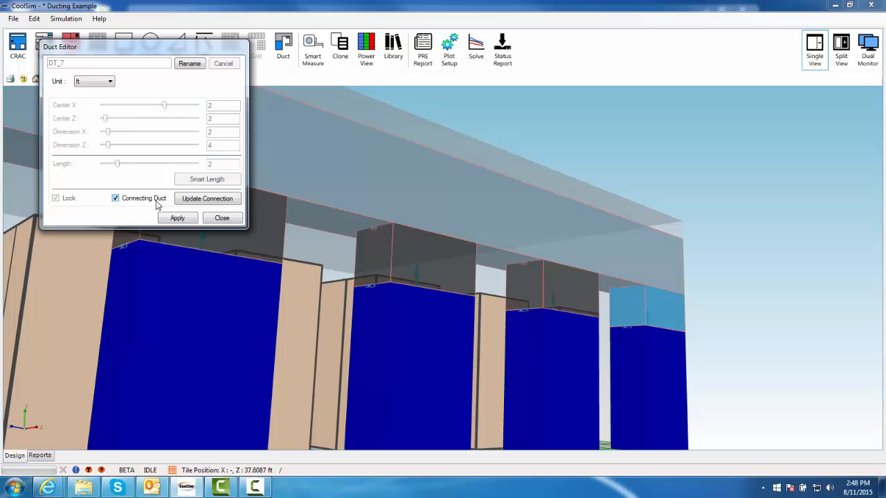
{"action": "left_click", "coordinate": [171, 222]}
Open the duct DT_1 on the opposite wall in the Duct Designer and set its axis to Z - Axis
{"action": "scroll", "coordinate": [611, 328], "scroll_direction": "down", "scroll_amount": 5}
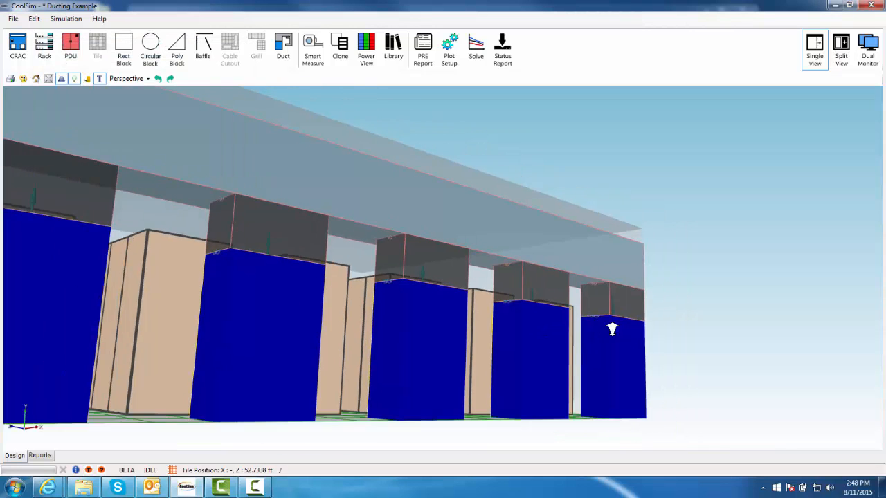
{"action": "middle_click_drag", "start_coordinate": [550, 324], "coordinate": [664, 311]}
{"action": "middle_click_drag", "start_coordinate": [433, 285], "coordinate": [604, 351]}
{"action": "middle_click_drag", "start_coordinate": [313, 335], "coordinate": [689, 288]}
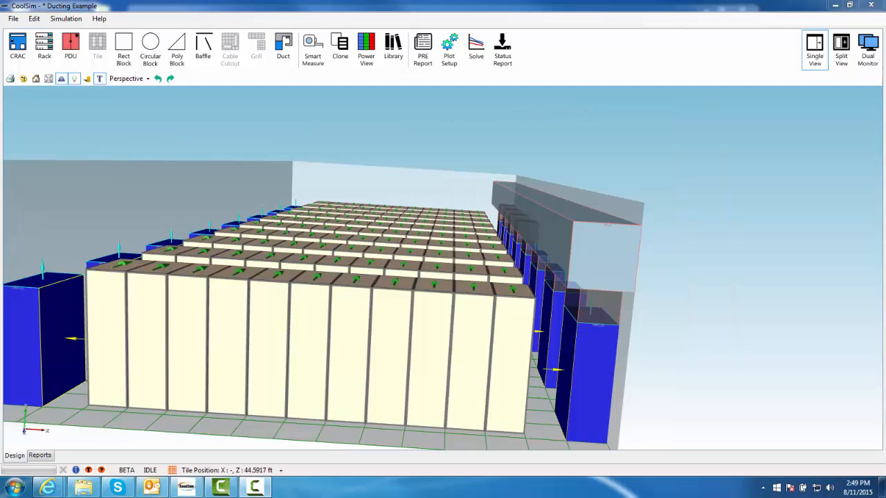
{"action": "middle_click_drag", "start_coordinate": [280, 399], "coordinate": [348, 385]}
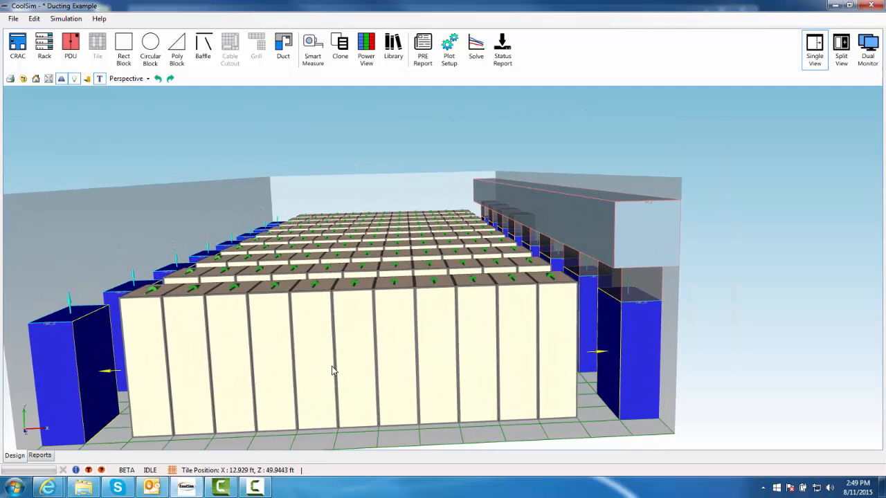
{"action": "scroll", "coordinate": [305, 356], "scroll_direction": "down", "scroll_amount": 4}
{"action": "middle_click_drag", "start_coordinate": [320, 335], "coordinate": [364, 342]}
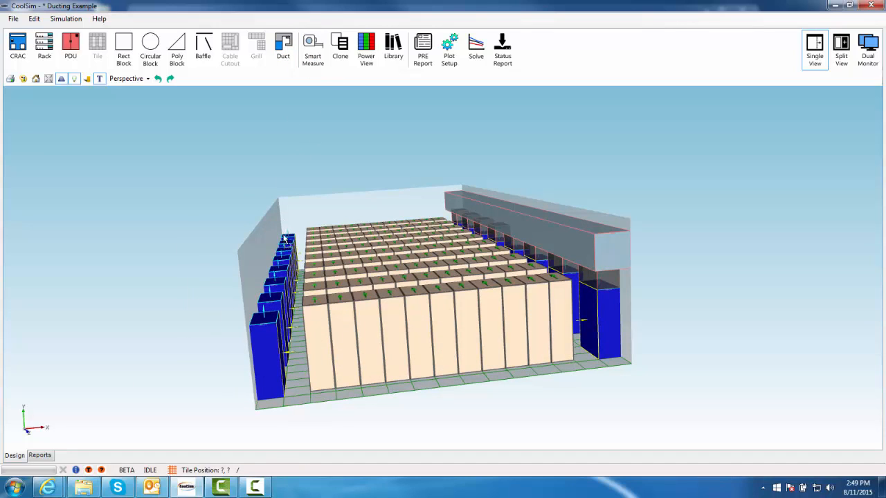
{"action": "right_click", "coordinate": [318, 216]}
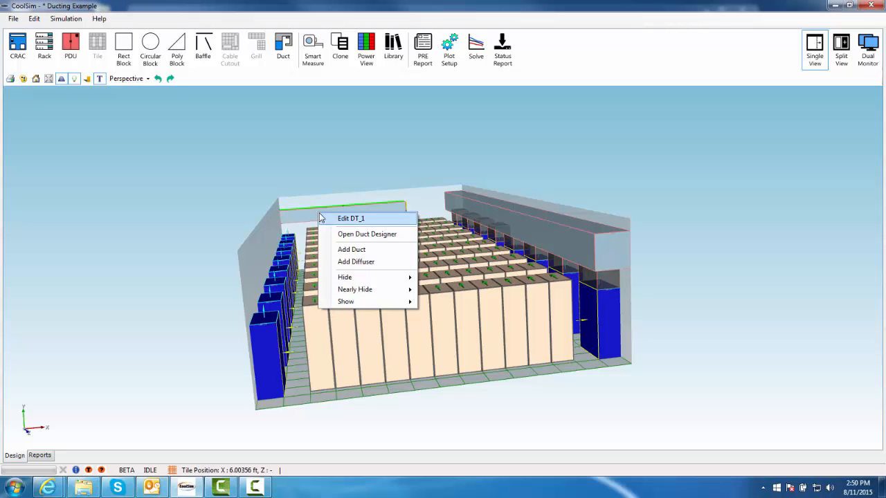
{"action": "left_click", "coordinate": [339, 218]}
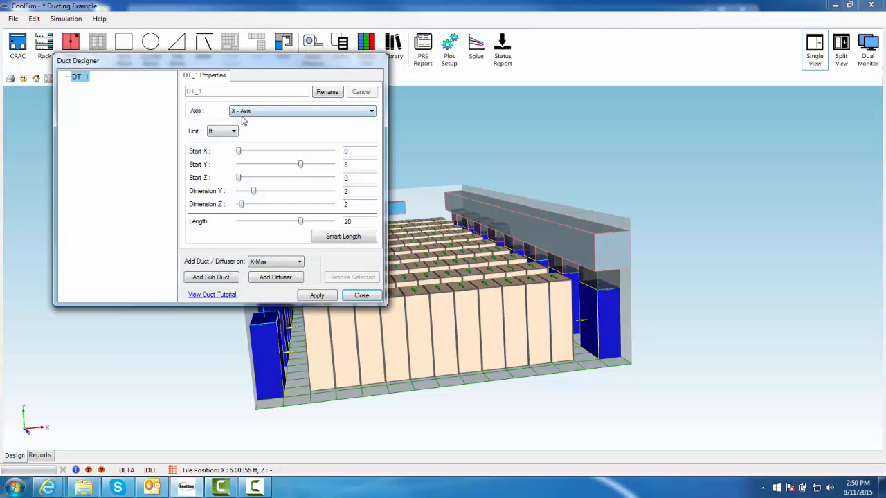
{"action": "left_click", "coordinate": [242, 112]}
{"action": "left_click", "coordinate": [245, 134]}
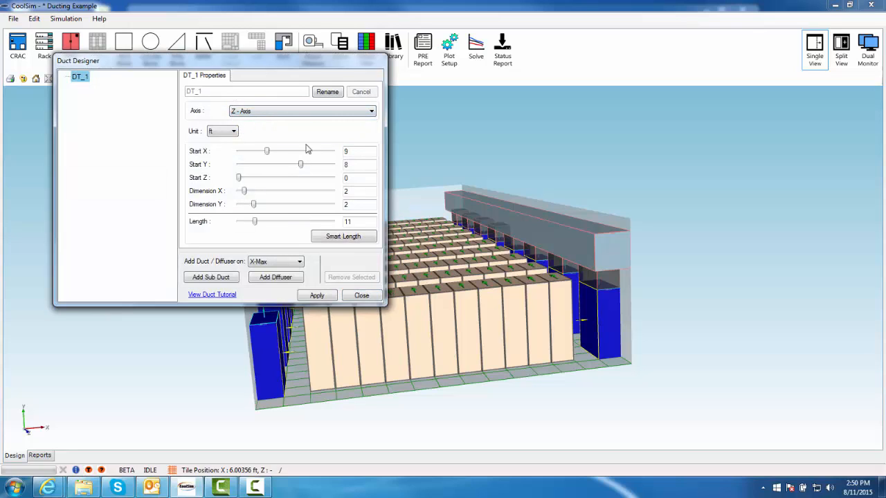
Set DT_1's Dimension X and Dimension Y to 3 ft
{"action": "double_click", "coordinate": [356, 195]}
{"action": "key", "text": "Tab"}
{"action": "left_click_drag", "start_coordinate": [254, 65], "coordinate": [683, 60]}
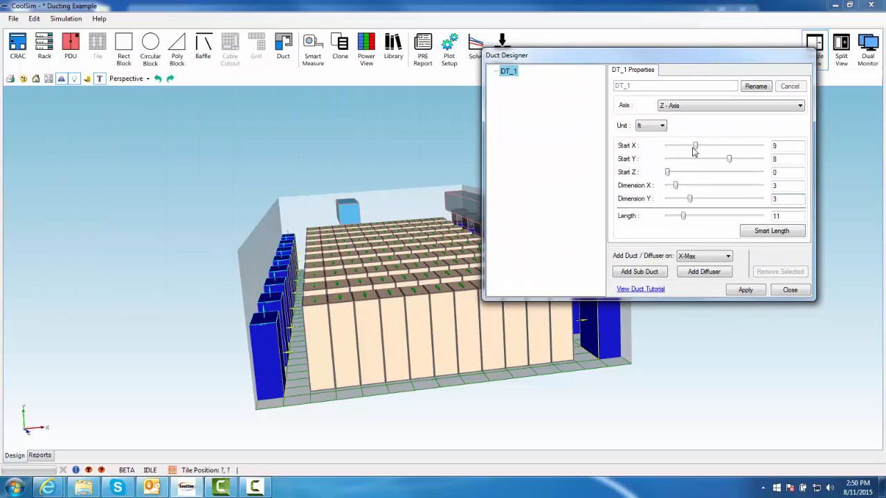
Move DT_1's Start X to about 0 ft and extend it with Smart Length
{"action": "left_click_drag", "start_coordinate": [696, 147], "coordinate": [678, 148]}
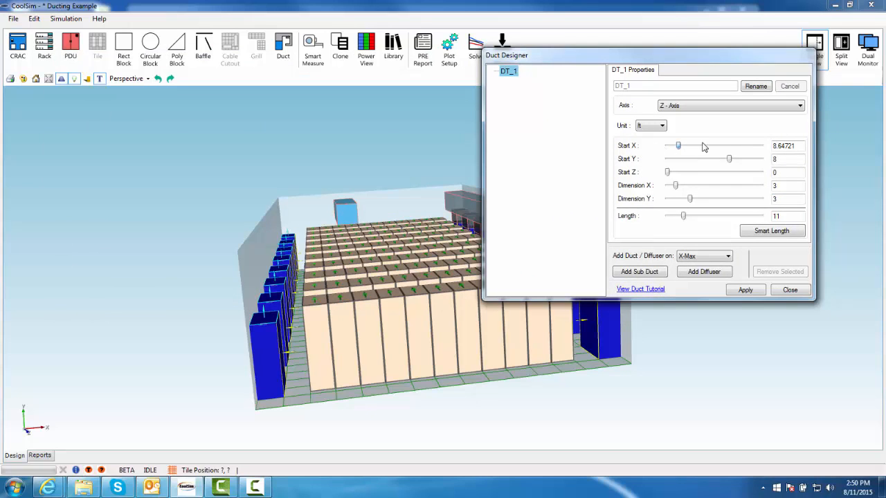
{"action": "left_click_drag", "start_coordinate": [679, 147], "coordinate": [666, 149]}
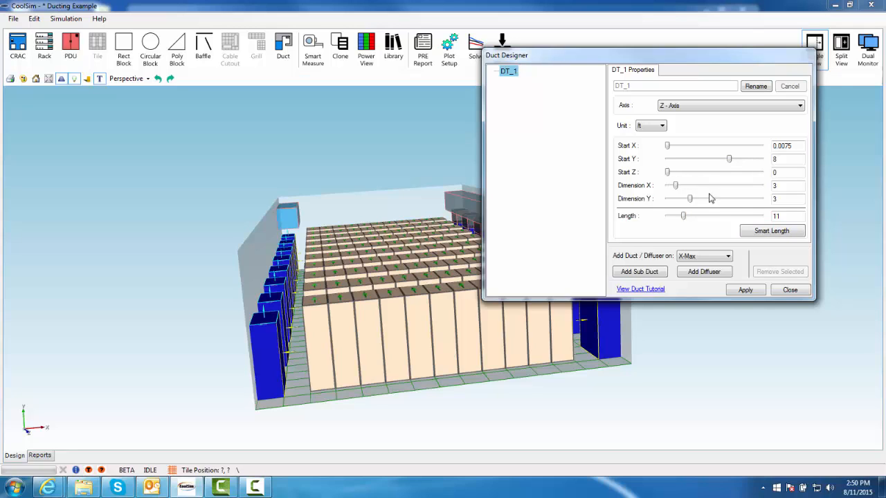
{"action": "left_click", "coordinate": [771, 231]}
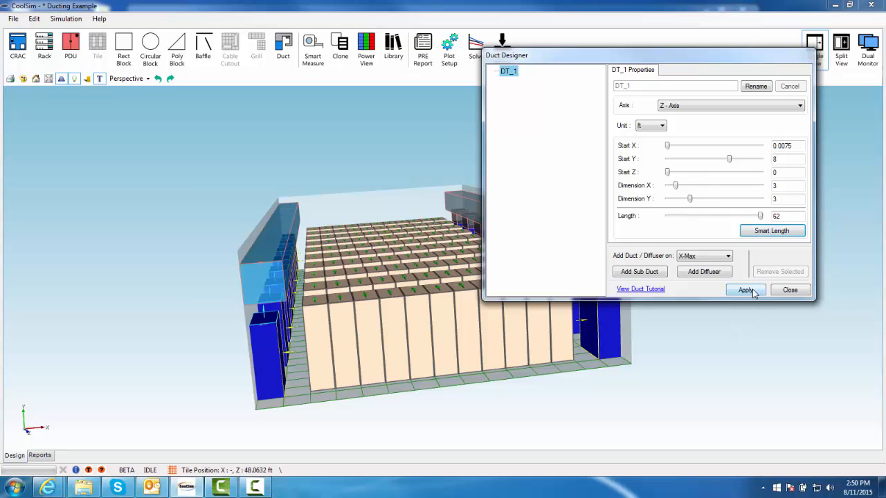
Open the opposite return duct in a second Duct Designer to compare its settings, close it, and apply DT_1's changes
{"action": "left_click_drag", "start_coordinate": [620, 58], "coordinate": [164, 34]}
{"action": "middle_click_drag", "start_coordinate": [573, 305], "coordinate": [738, 273]}
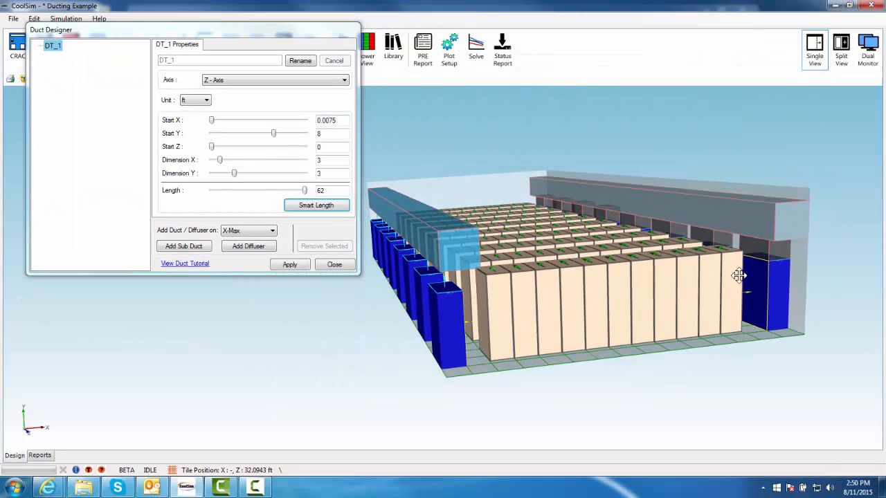
{"action": "right_click", "coordinate": [773, 220]}
{"action": "left_click", "coordinate": [796, 238]}
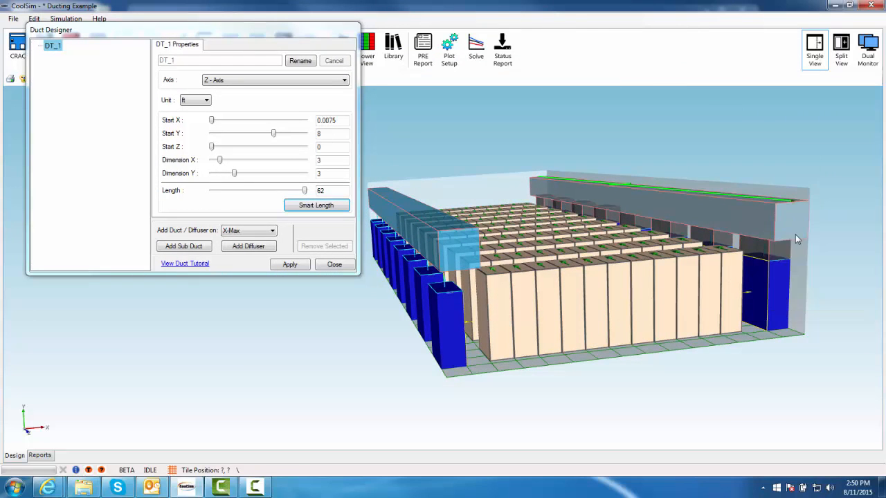
{"action": "left_click_drag", "start_coordinate": [309, 75], "coordinate": [720, 31]}
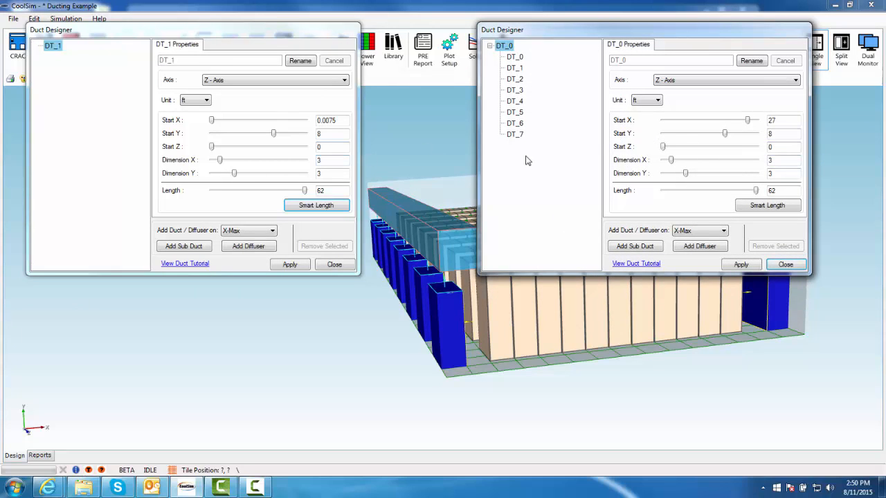
{"action": "left_click", "coordinate": [786, 266]}
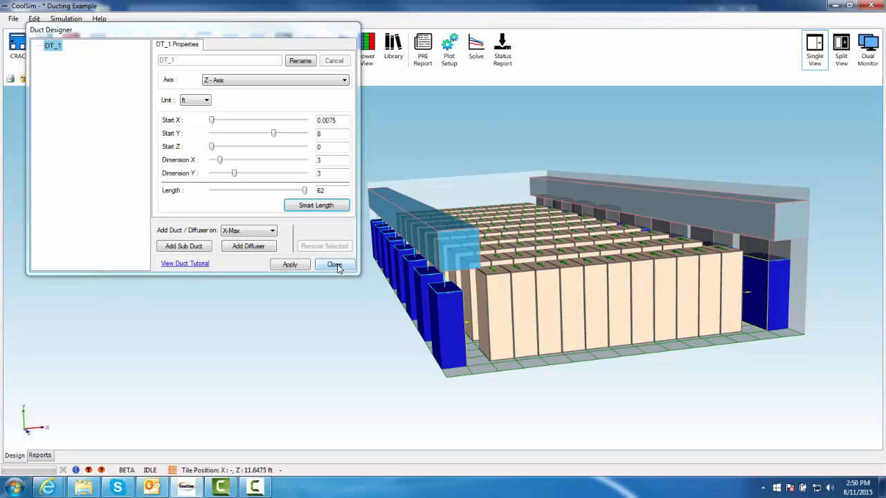
{"action": "left_click", "coordinate": [290, 265]}
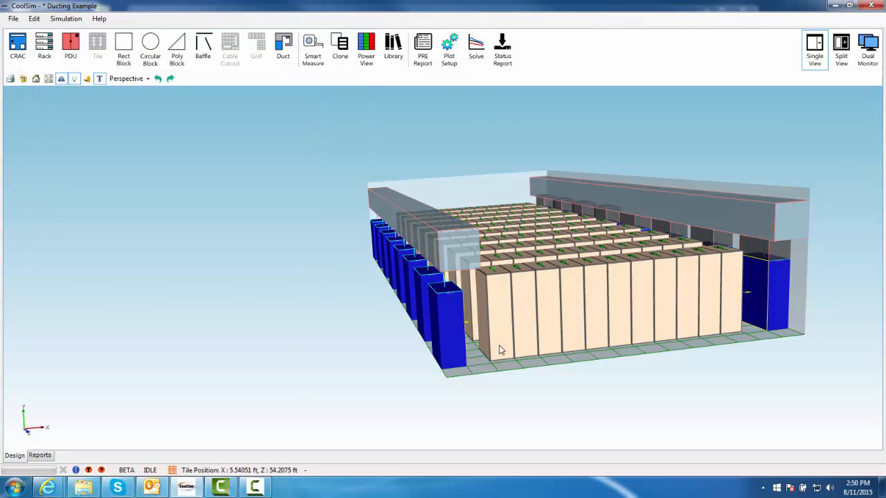
Add a duct under DT_1 above the end CRAC unit, set its length to 1 ft, make it a connecting duct, and apply
{"action": "left_click_drag", "start_coordinate": [514, 292], "coordinate": [530, 257]}
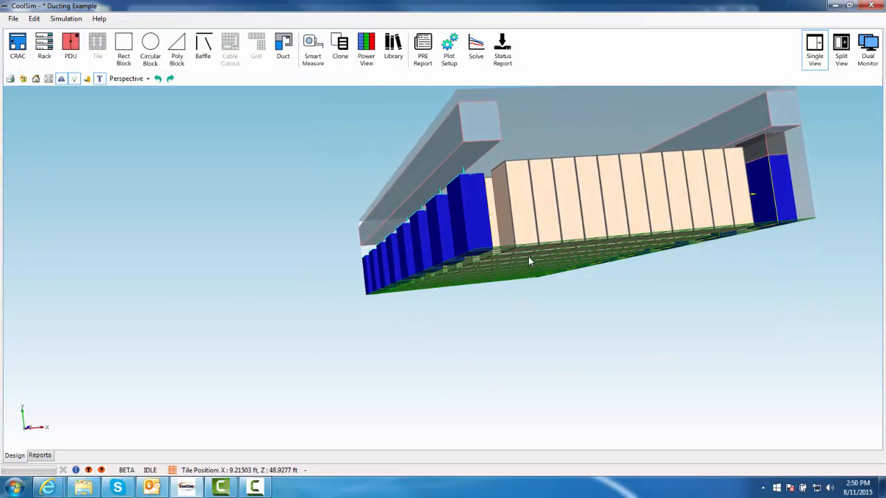
{"action": "scroll", "coordinate": [526, 235], "scroll_direction": "up", "scroll_amount": 4}
{"action": "left_click_drag", "start_coordinate": [462, 267], "coordinate": [533, 255]}
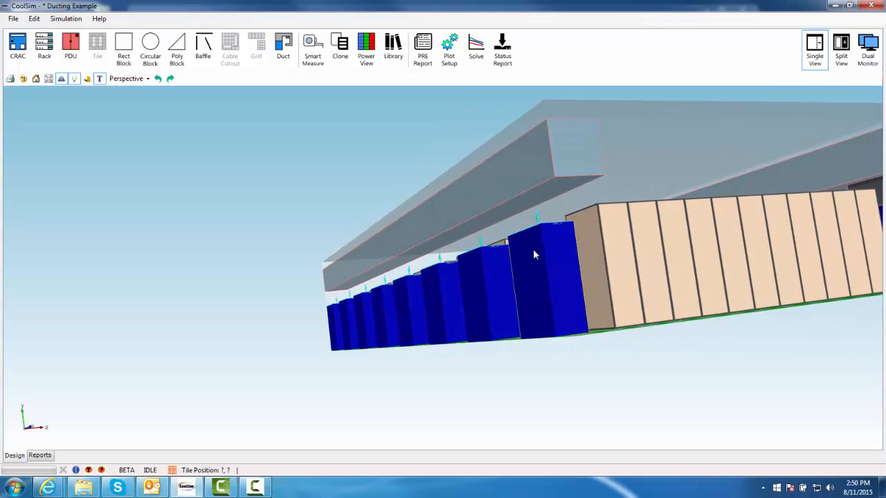
{"action": "right_click", "coordinate": [531, 203]}
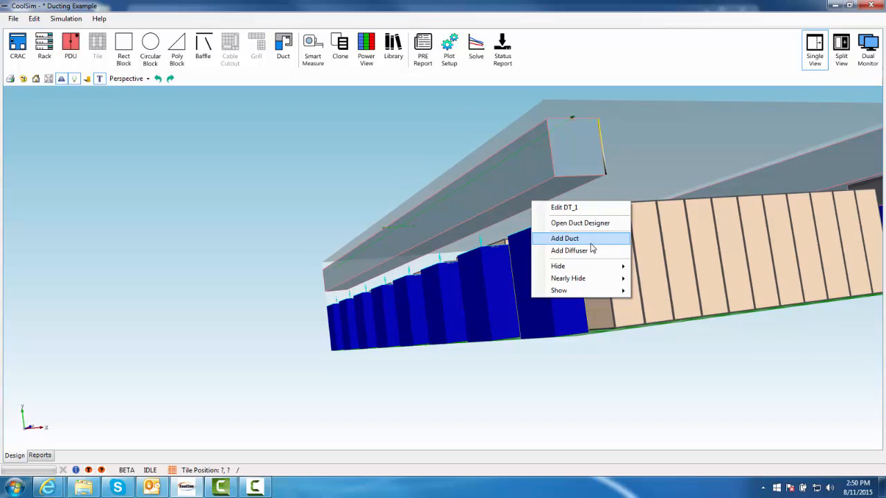
{"action": "left_click", "coordinate": [590, 240]}
{"action": "double_click", "coordinate": [257, 206]}
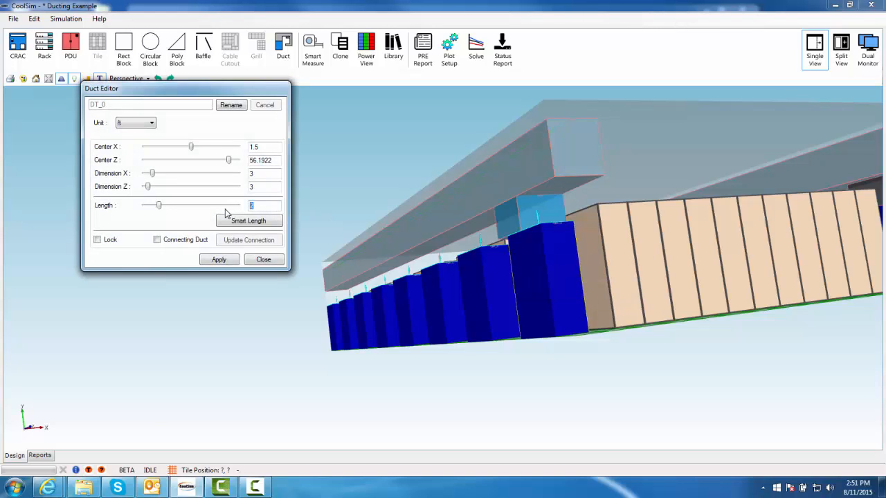
{"action": "left_click", "coordinate": [185, 240]}
{"action": "left_click", "coordinate": [223, 262]}
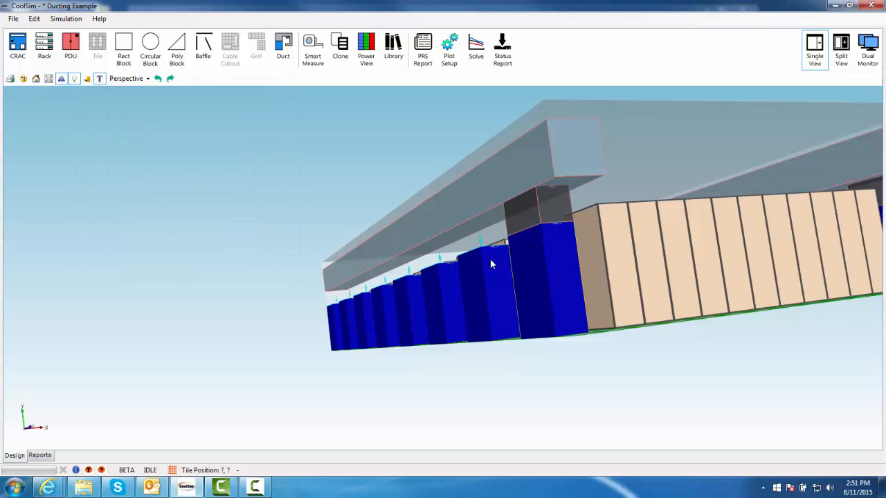
Add a duct above the second CRAC unit, set its length to 1 ft, make it a connecting duct, and apply
{"action": "left_click_drag", "start_coordinate": [492, 260], "coordinate": [572, 280]}
{"action": "right_click_drag", "start_coordinate": [524, 263], "coordinate": [602, 210]}
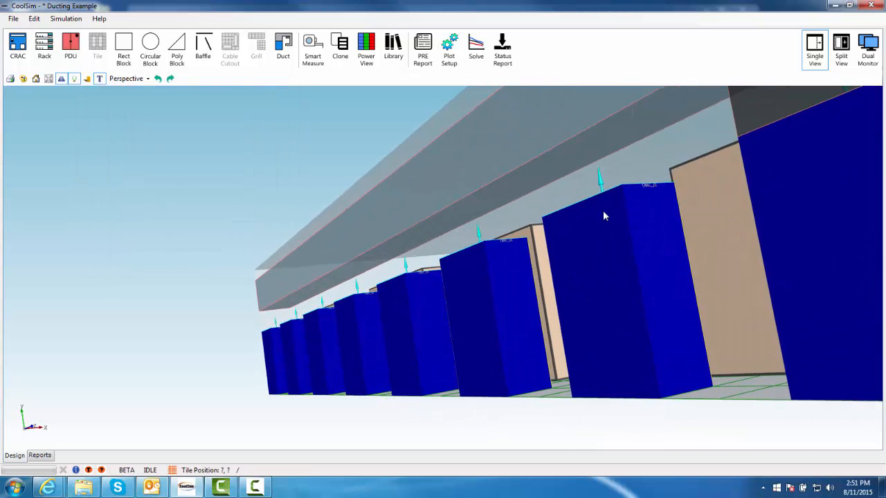
{"action": "right_click", "coordinate": [591, 144]}
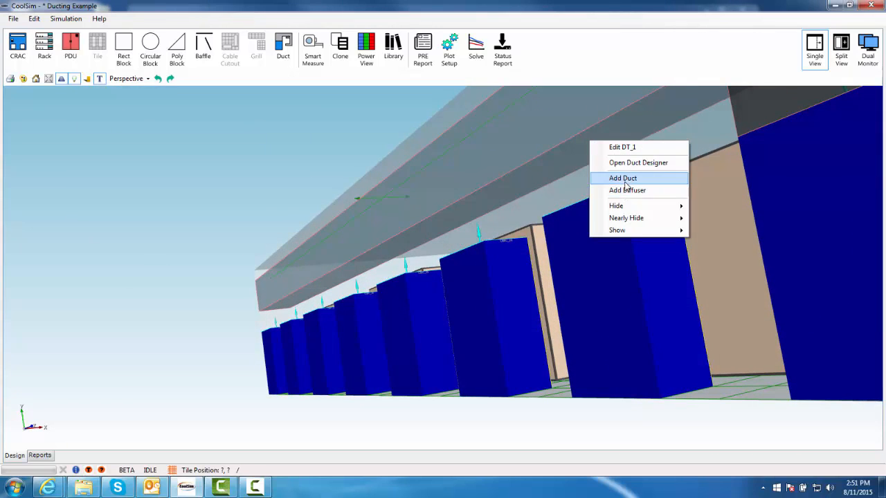
{"action": "left_click", "coordinate": [616, 176]}
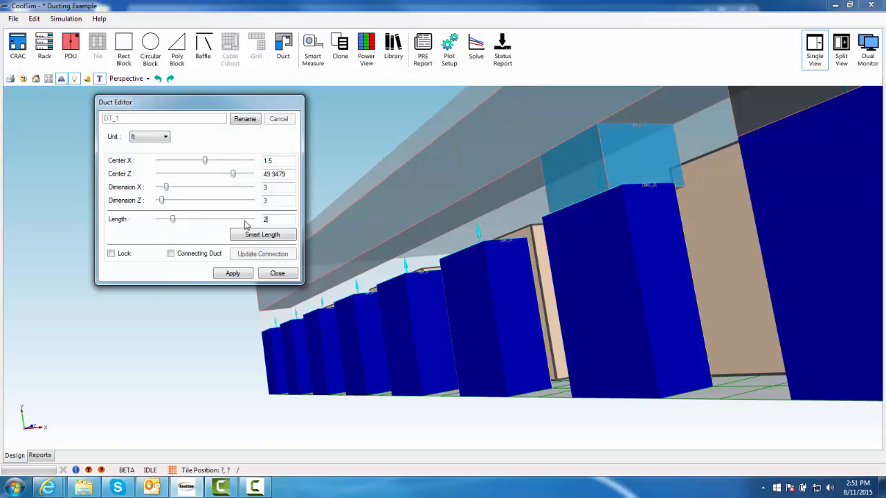
{"action": "left_click_drag", "start_coordinate": [244, 220], "coordinate": [243, 223]}
{"action": "type", "text": "1"}
{"action": "key", "text": "Return"}
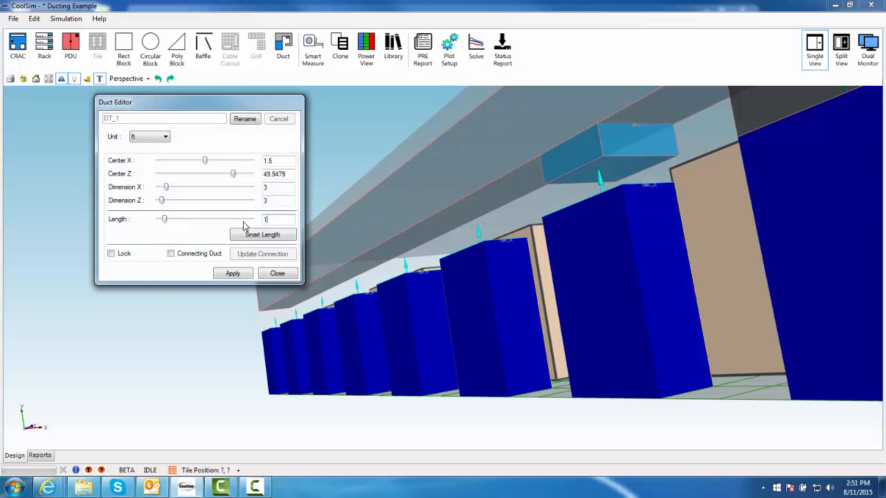
{"action": "left_click", "coordinate": [198, 256]}
{"action": "left_click", "coordinate": [233, 273]}
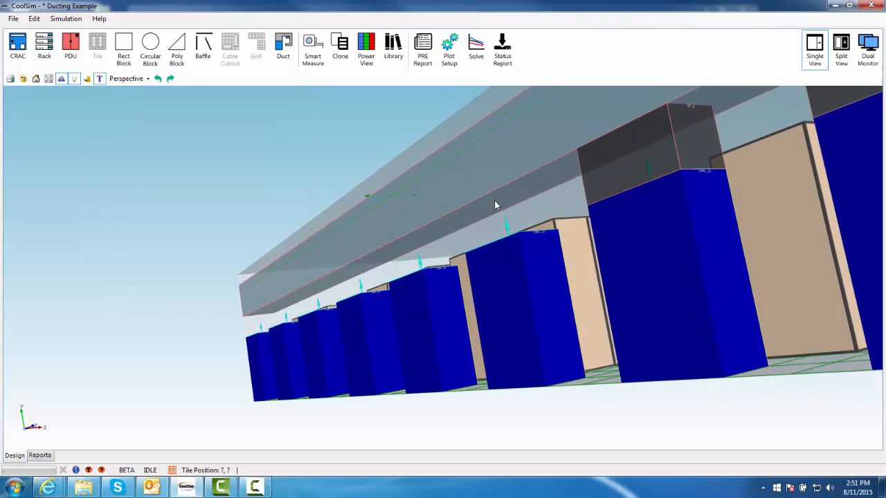
Add a duct above the third CRAC unit and make it a connecting duct
{"action": "right_click", "coordinate": [494, 201]}
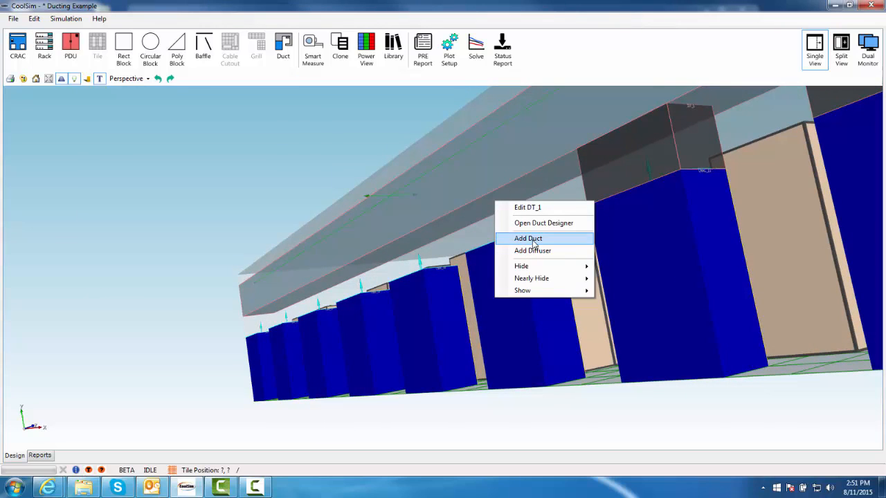
{"action": "left_click", "coordinate": [528, 238]}
{"action": "double_click", "coordinate": [283, 232]}
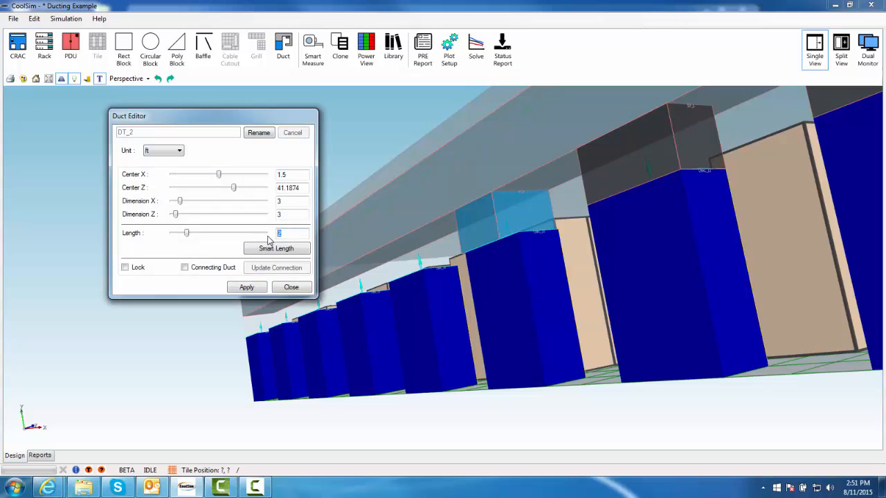
{"action": "left_click", "coordinate": [184, 267]}
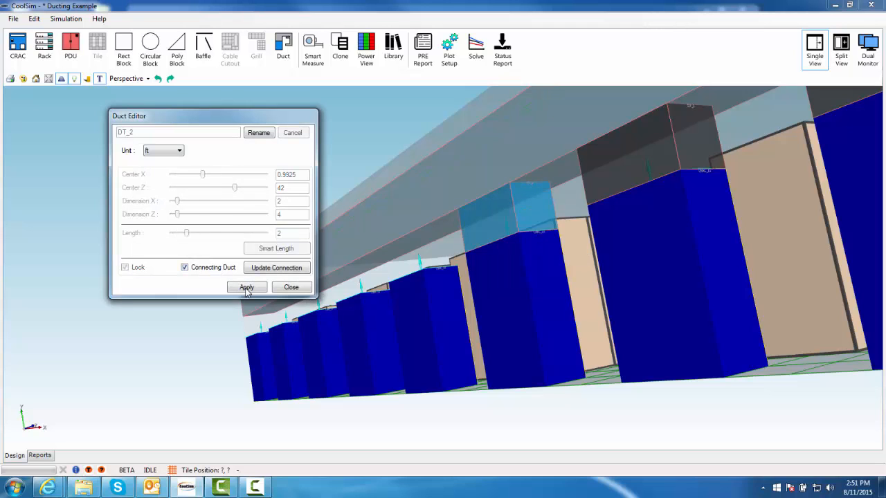
{"action": "left_click", "coordinate": [290, 286]}
Add a duct above the fourth CRAC unit, make it a connecting duct, and apply
{"action": "middle_click_drag", "start_coordinate": [358, 278], "coordinate": [429, 227]}
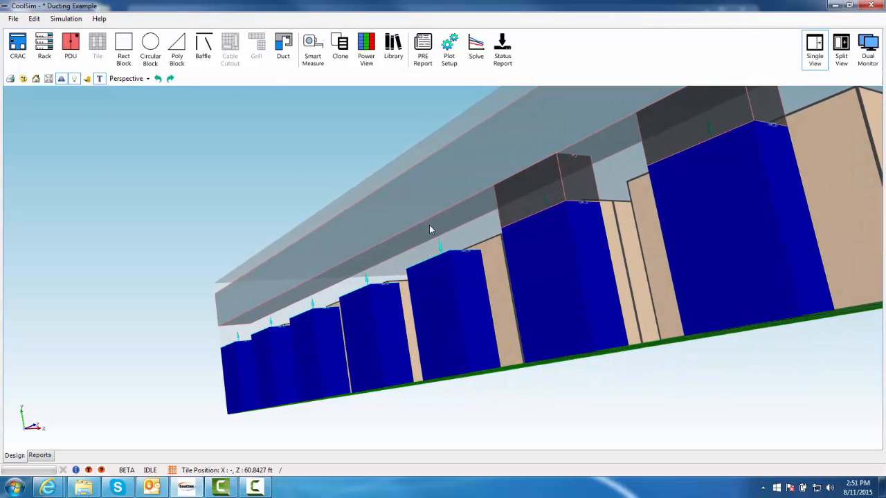
{"action": "right_click", "coordinate": [429, 226]}
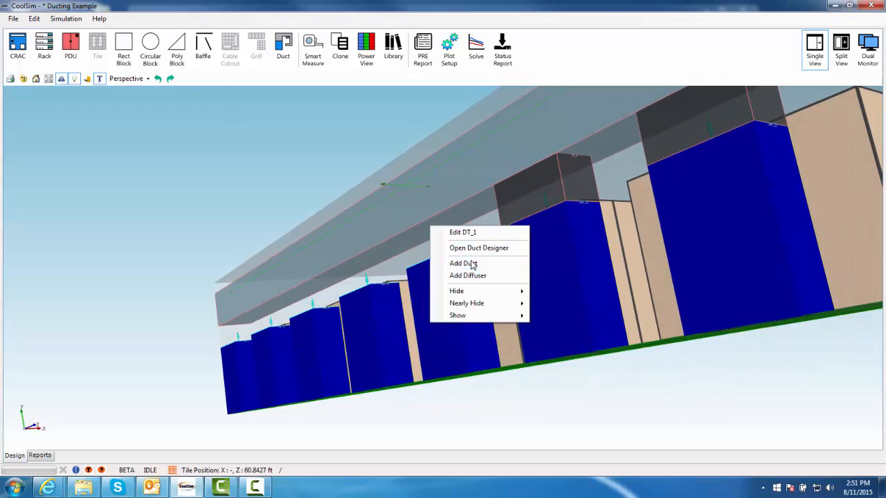
{"action": "left_click", "coordinate": [465, 262]}
{"action": "left_click", "coordinate": [195, 137]}
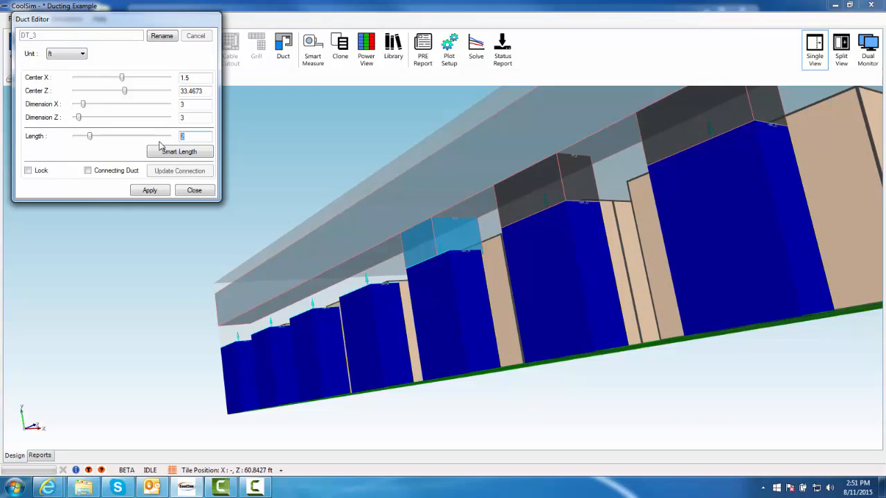
{"action": "key", "text": "Return"}
{"action": "left_click", "coordinate": [119, 168]}
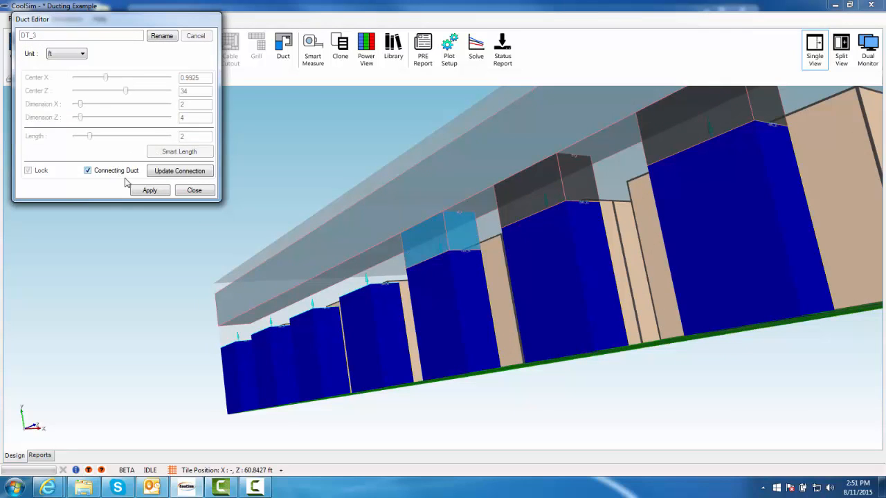
{"action": "left_click", "coordinate": [139, 189]}
Add a duct above the fifth CRAC unit, set its length to 1 ft, make it a connecting duct, and apply
{"action": "middle_click_drag", "start_coordinate": [413, 273], "coordinate": [560, 252]}
{"action": "scroll", "coordinate": [388, 284], "scroll_direction": "up", "scroll_amount": 4}
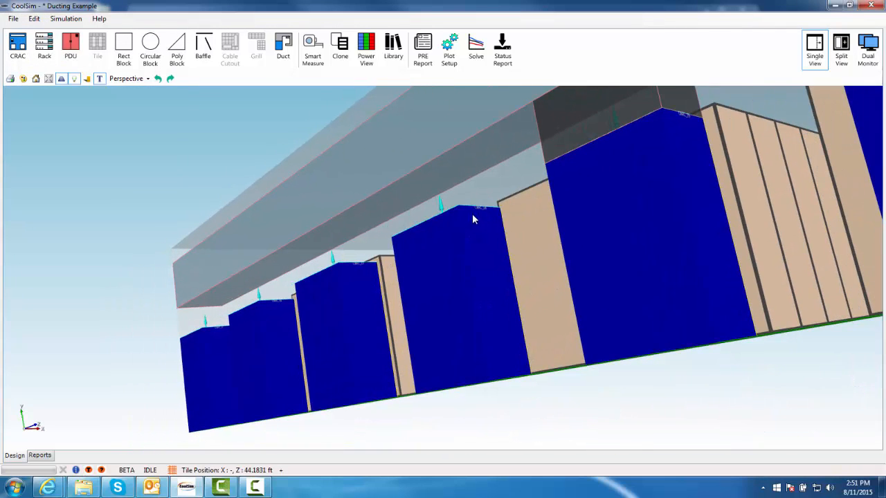
{"action": "right_click", "coordinate": [425, 182]}
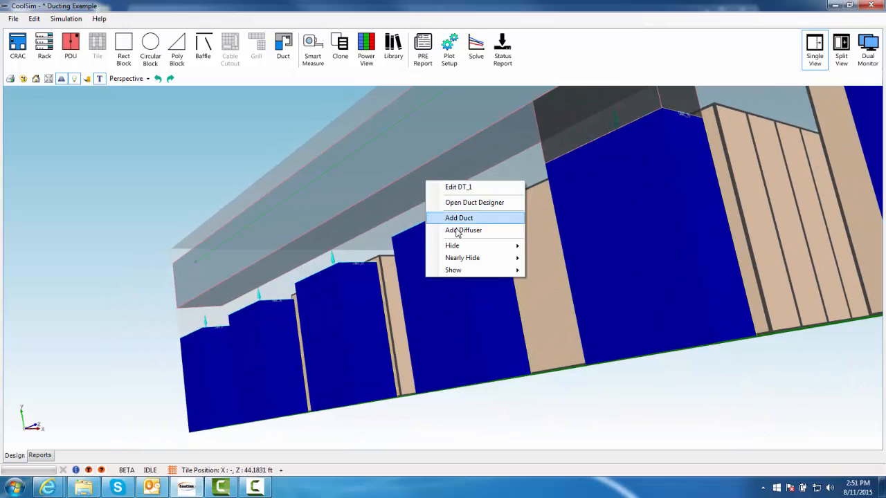
{"action": "left_click", "coordinate": [451, 215]}
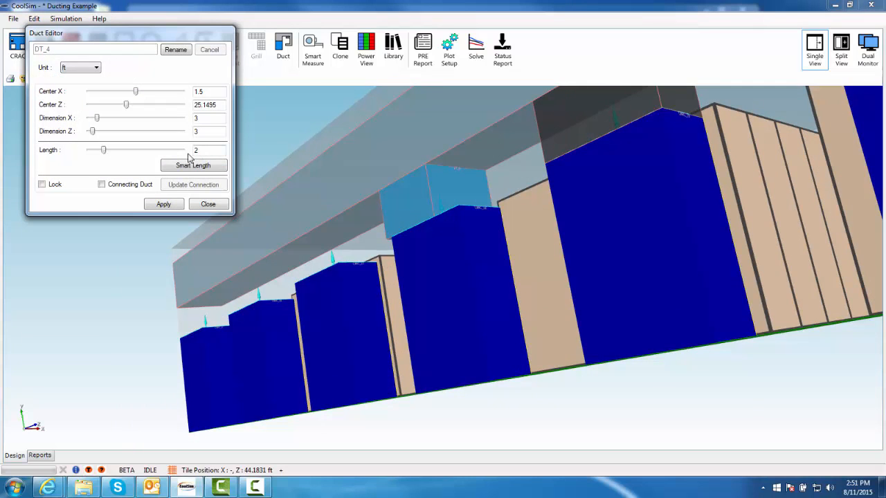
{"action": "left_click_drag", "start_coordinate": [188, 154], "coordinate": [175, 154]}
{"action": "type", "text": "1"}
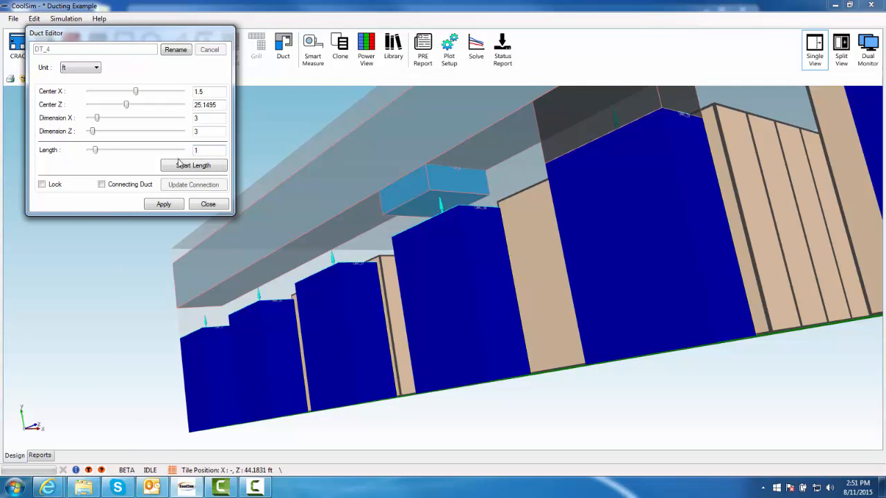
{"action": "left_click", "coordinate": [137, 184]}
{"action": "left_click", "coordinate": [164, 204]}
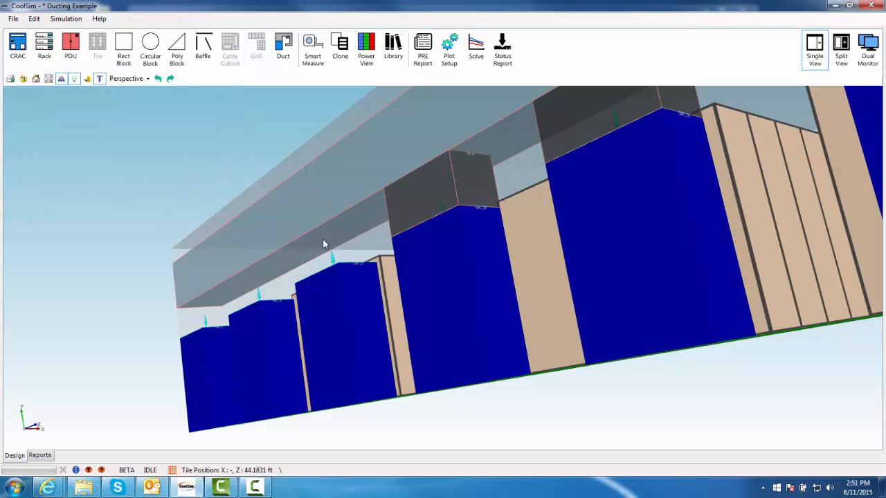
Add a duct above the sixth CRAC unit, set its length to 1 ft, make it a connecting duct, and apply
{"action": "right_click", "coordinate": [317, 242]}
{"action": "left_click", "coordinate": [342, 279]}
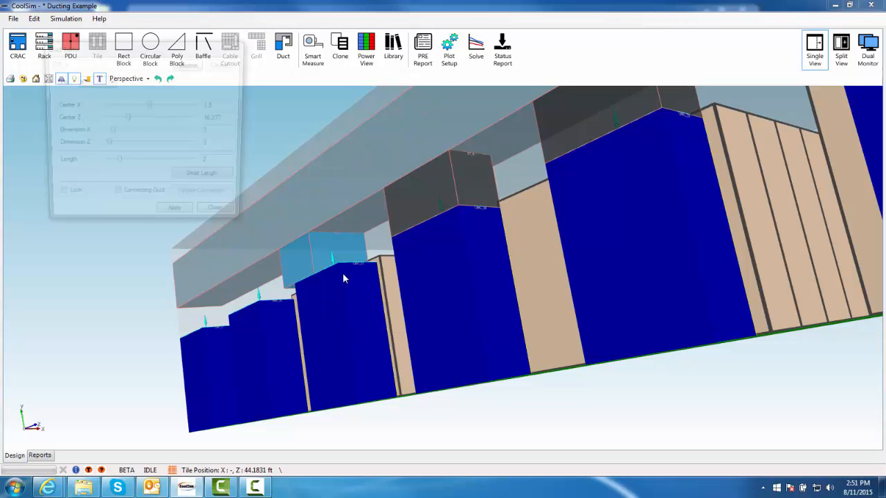
{"action": "left_click_drag", "start_coordinate": [226, 166], "coordinate": [186, 163]}
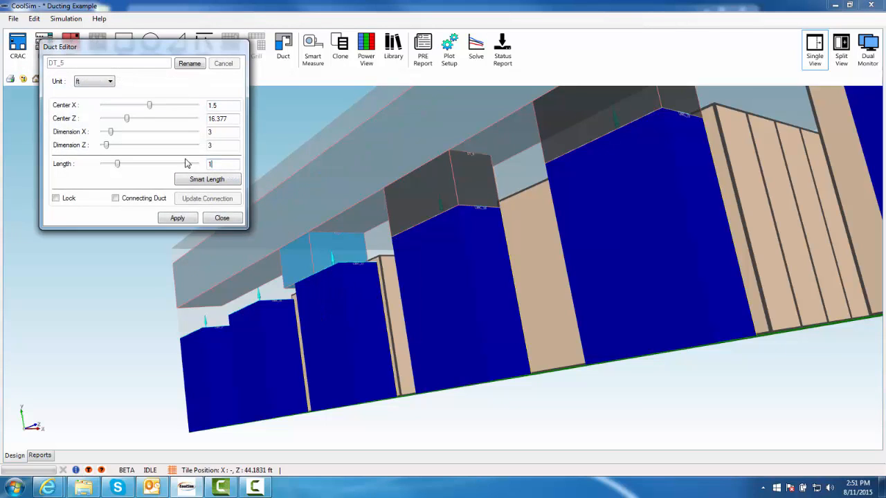
{"action": "key", "text": "Return"}
{"action": "left_click", "coordinate": [145, 198]}
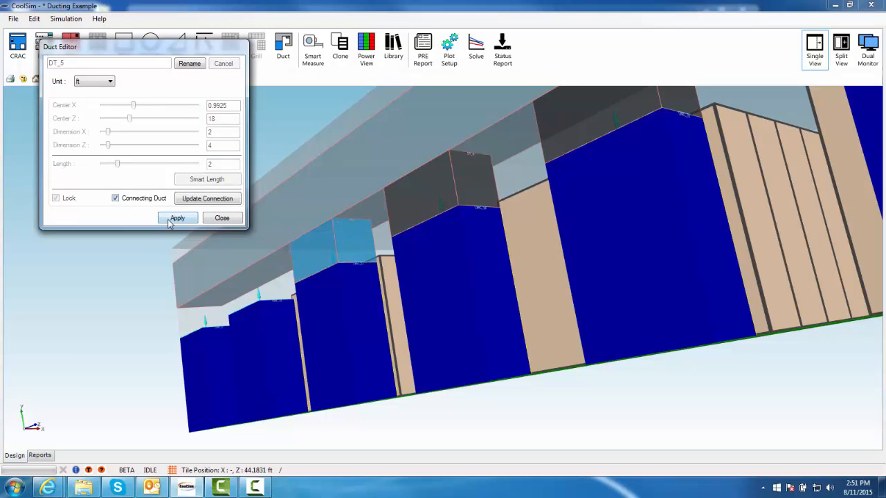
{"action": "left_click", "coordinate": [179, 219]}
Add a duct above the seventh CRAC unit, set its length to 1 ft, make it a connecting duct, and apply
{"action": "middle_click_drag", "start_coordinate": [267, 293], "coordinate": [363, 232]}
{"action": "right_click", "coordinate": [309, 226]}
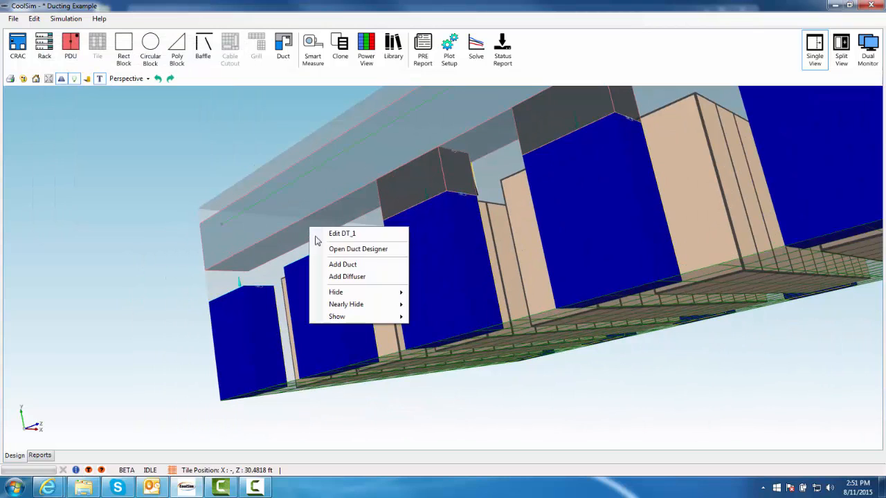
{"action": "left_click", "coordinate": [336, 263]}
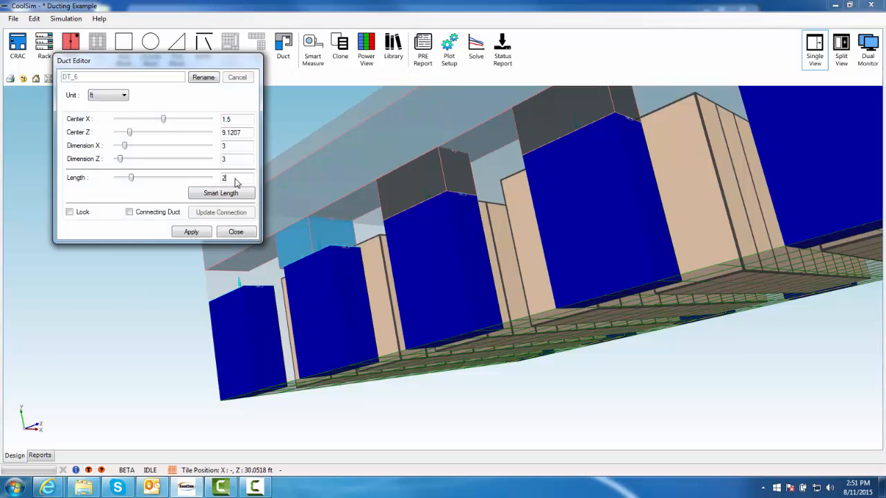
{"action": "left_click_drag", "start_coordinate": [235, 181], "coordinate": [198, 180]}
{"action": "key", "text": "Return"}
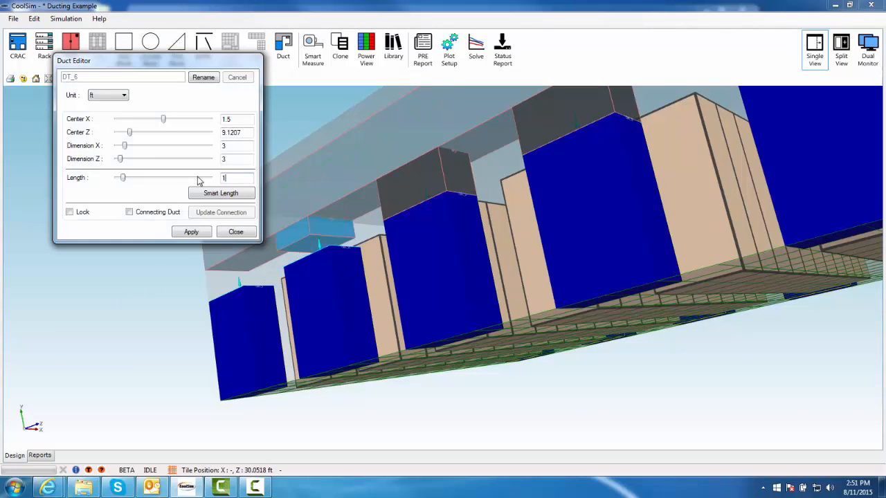
{"action": "left_click", "coordinate": [157, 214]}
{"action": "left_click", "coordinate": [188, 231]}
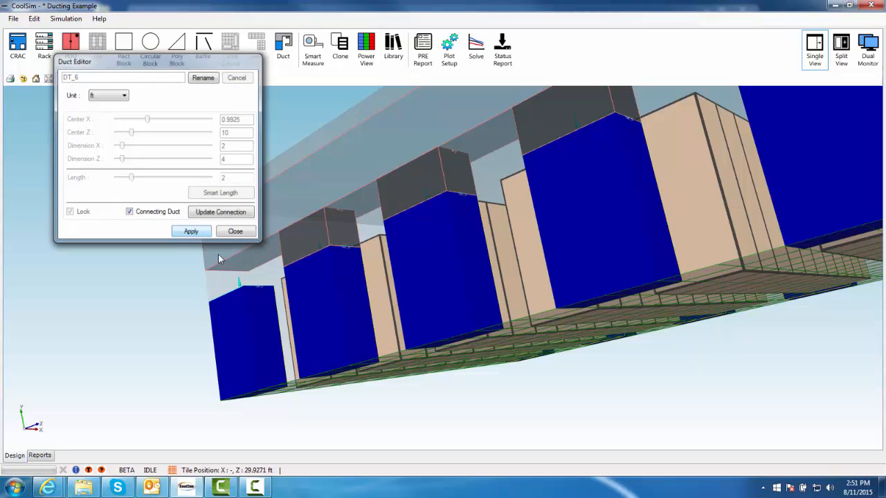
Add a duct above the eighth CRAC unit, make it a connecting duct, apply, and close the editor
{"action": "right_click", "coordinate": [237, 263]}
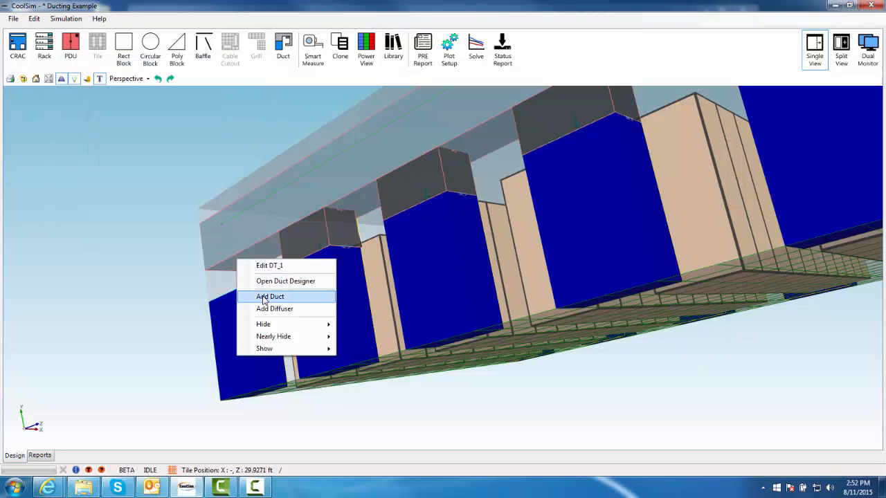
{"action": "left_click", "coordinate": [260, 297]}
{"action": "double_click", "coordinate": [244, 192]}
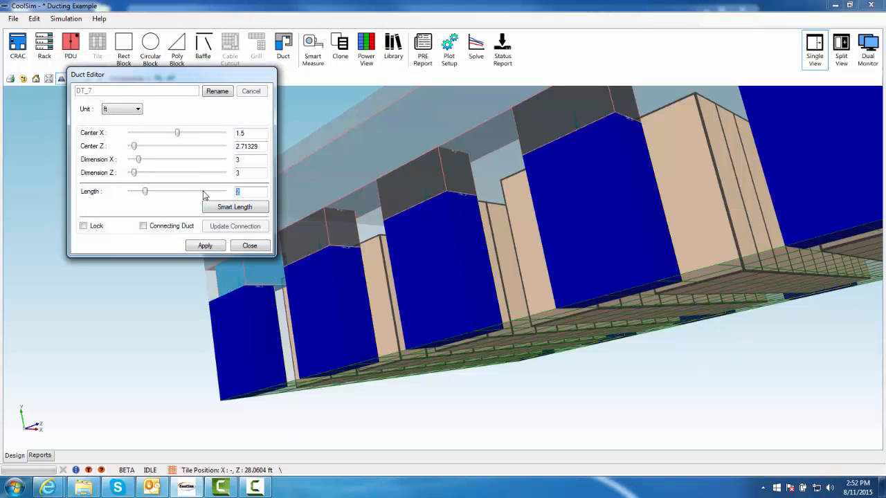
{"action": "left_click", "coordinate": [181, 227]}
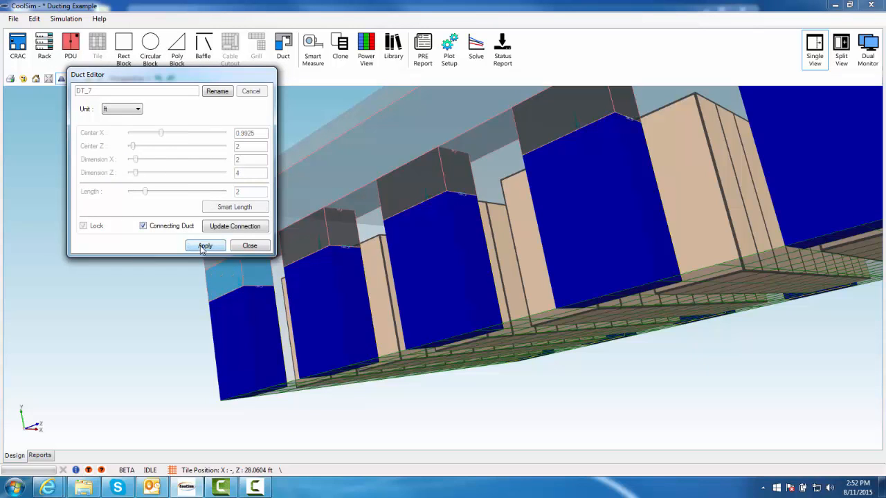
{"action": "left_click", "coordinate": [203, 247]}
{"action": "left_click", "coordinate": [256, 245]}
Add a duct off the end of the left return duct and set its Dimension Y and Dimension Z to 2 ft
{"action": "middle_click_drag", "start_coordinate": [344, 158], "coordinate": [261, 207]}
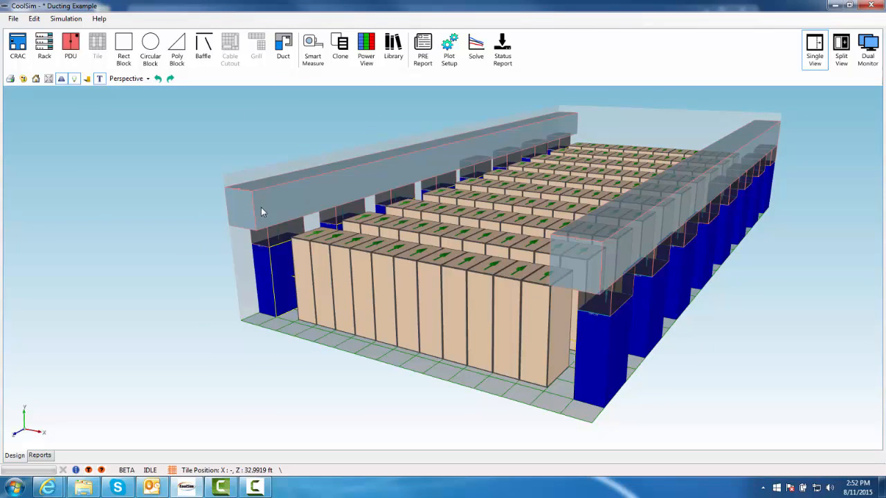
{"action": "left_click", "coordinate": [262, 211]}
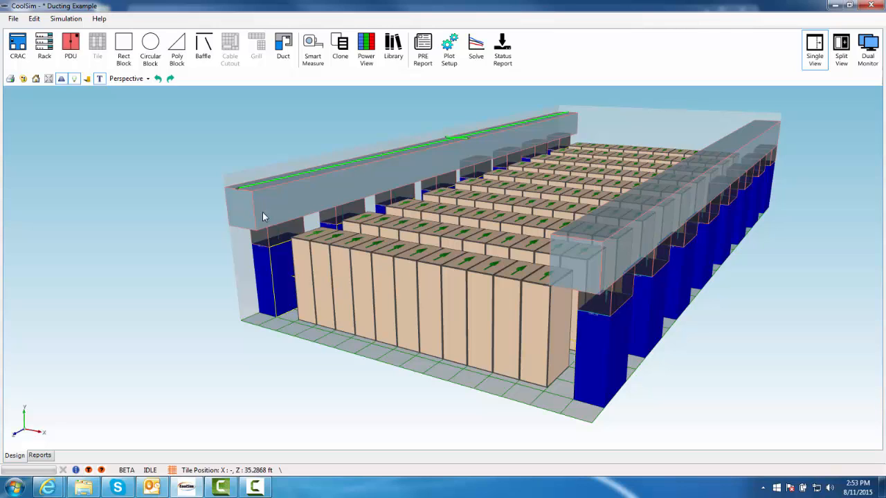
{"action": "right_click", "coordinate": [262, 212]}
{"action": "left_click", "coordinate": [305, 252]}
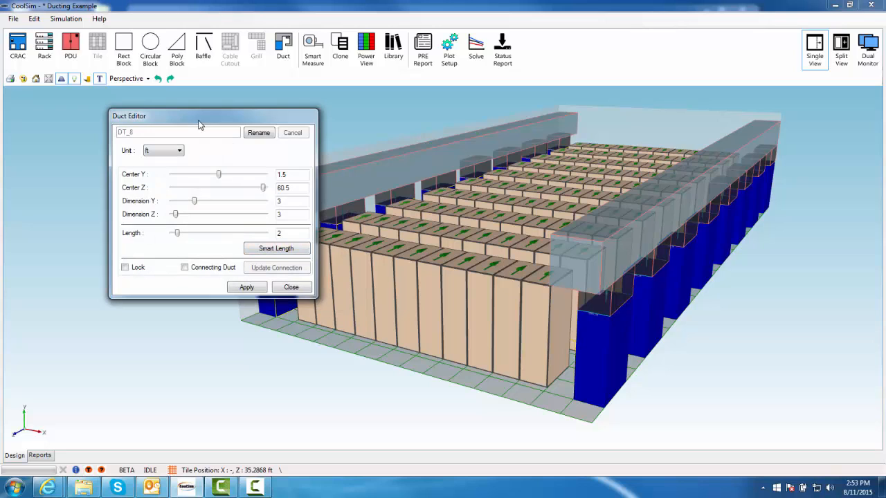
{"action": "left_click_drag", "start_coordinate": [167, 117], "coordinate": [105, 188]}
{"action": "left_click_drag", "start_coordinate": [152, 235], "coordinate": [157, 249]}
{"action": "left_click_drag", "start_coordinate": [242, 334], "coordinate": [226, 337]}
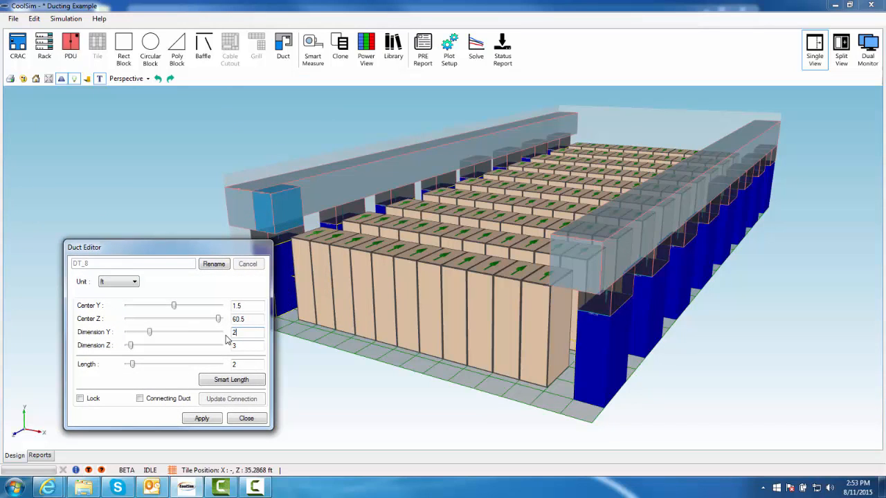
{"action": "left_click", "coordinate": [237, 349]}
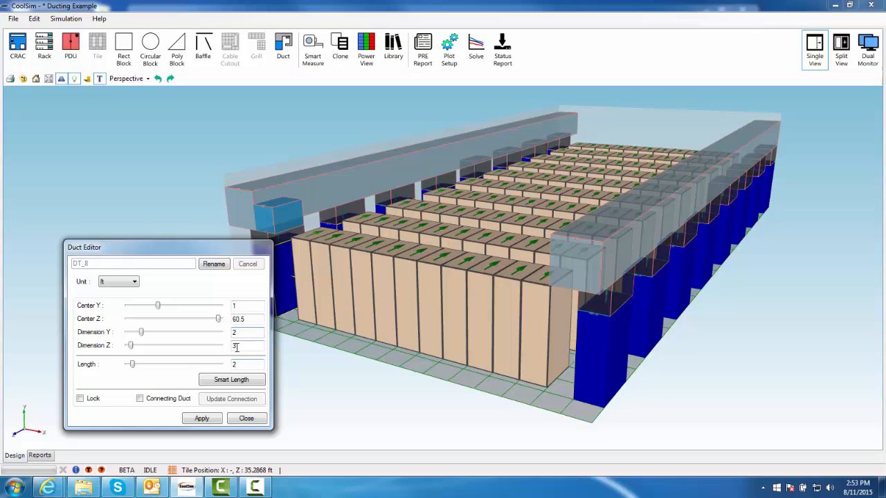
{"action": "left_click_drag", "start_coordinate": [236, 347], "coordinate": [220, 353]}
{"action": "key", "text": "Return"}
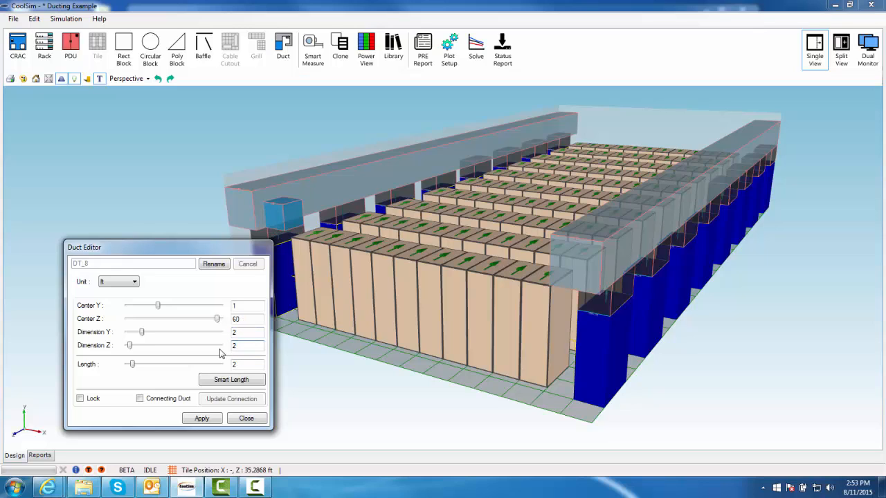
Set that duct's Center Z to 61 ft, apply Smart Length, then apply and close
{"action": "left_click", "coordinate": [219, 319]}
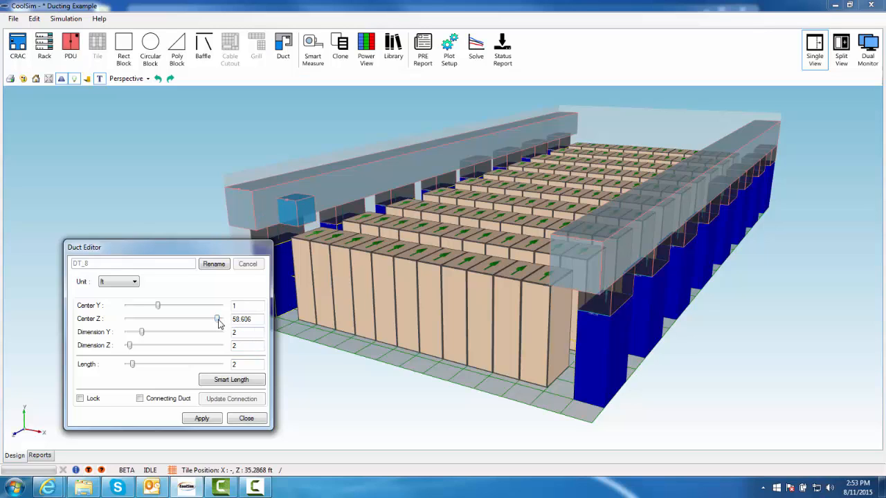
{"action": "left_click_drag", "start_coordinate": [217, 319], "coordinate": [230, 322]}
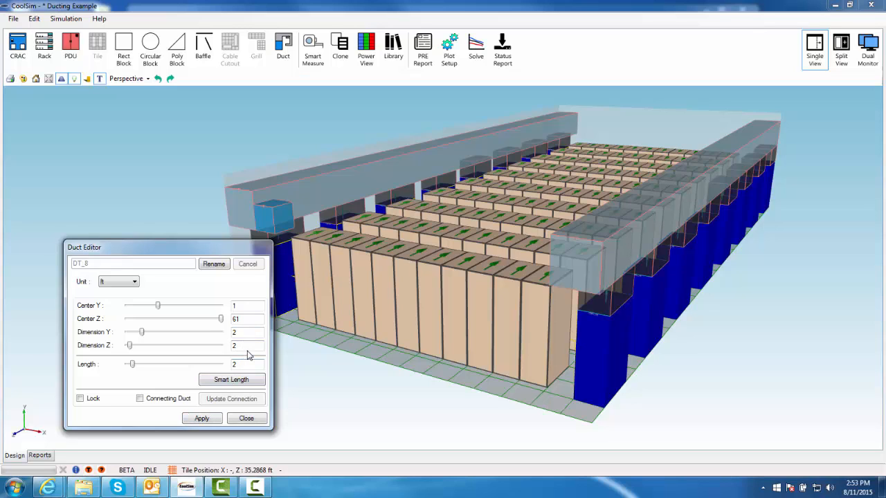
{"action": "left_click", "coordinate": [245, 385]}
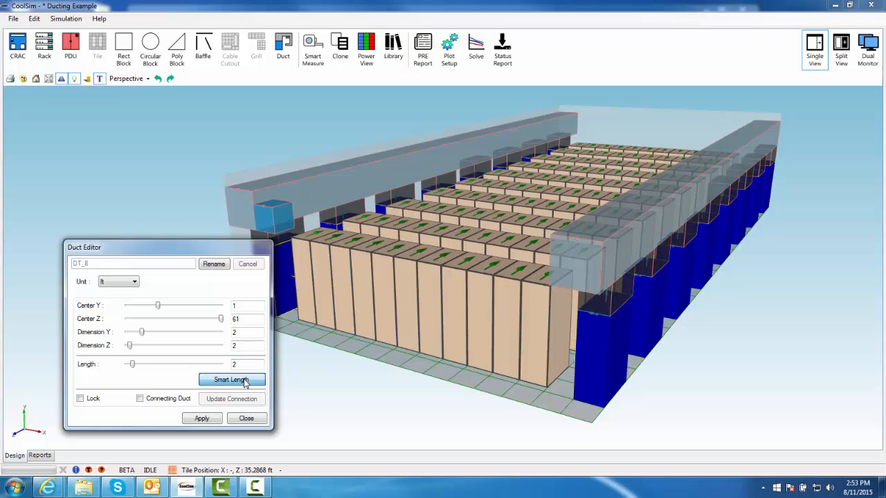
{"action": "left_click", "coordinate": [212, 423]}
{"action": "left_click", "coordinate": [246, 417]}
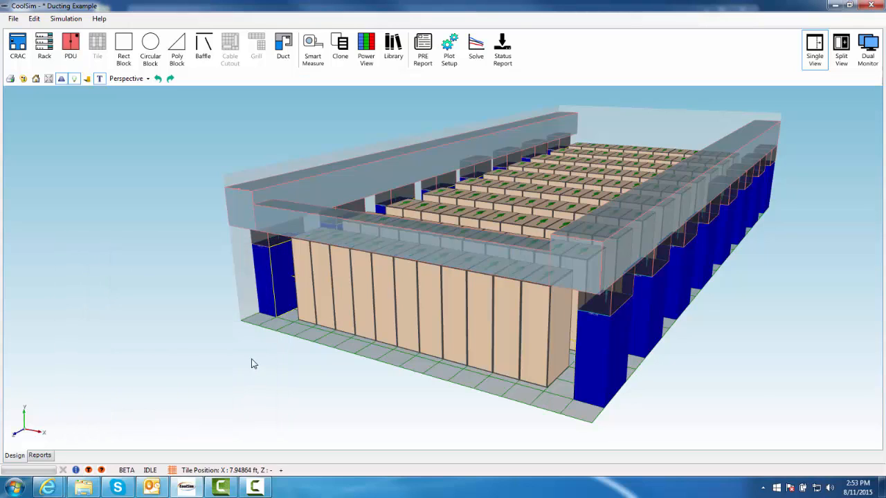
Remove the duct DT_8 just added across the room's front end using the Duct Designer
{"action": "middle_click_drag", "start_coordinate": [251, 362], "coordinate": [658, 378]}
{"action": "middle_click_drag", "start_coordinate": [546, 360], "coordinate": [260, 299]}
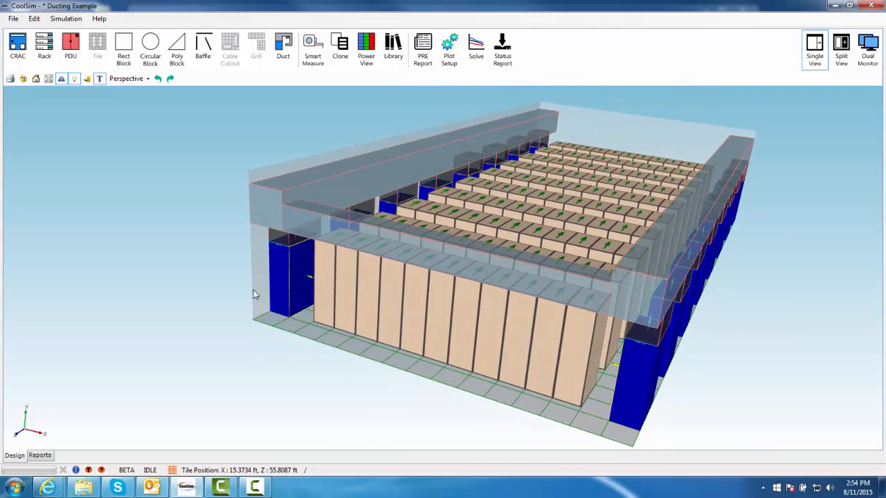
{"action": "middle_click_drag", "start_coordinate": [353, 231], "coordinate": [353, 231]}
{"action": "right_click", "coordinate": [353, 231]}
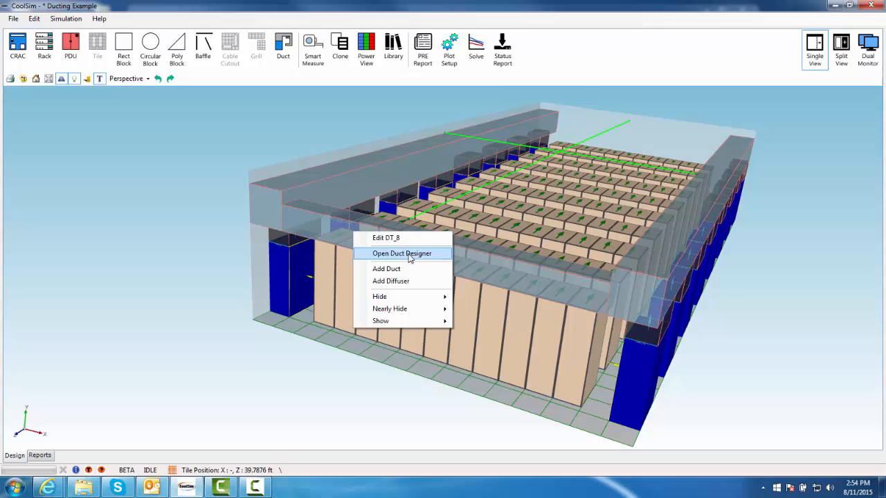
{"action": "left_click", "coordinate": [401, 253]}
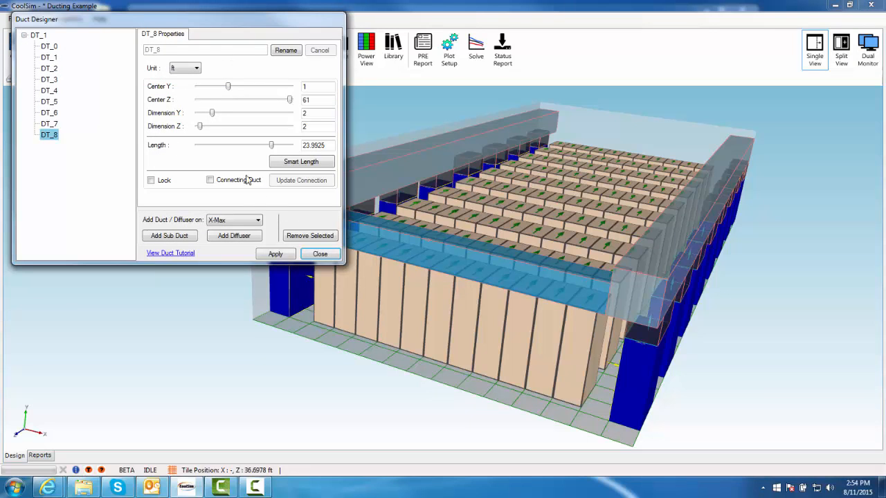
{"action": "left_click", "coordinate": [321, 237]}
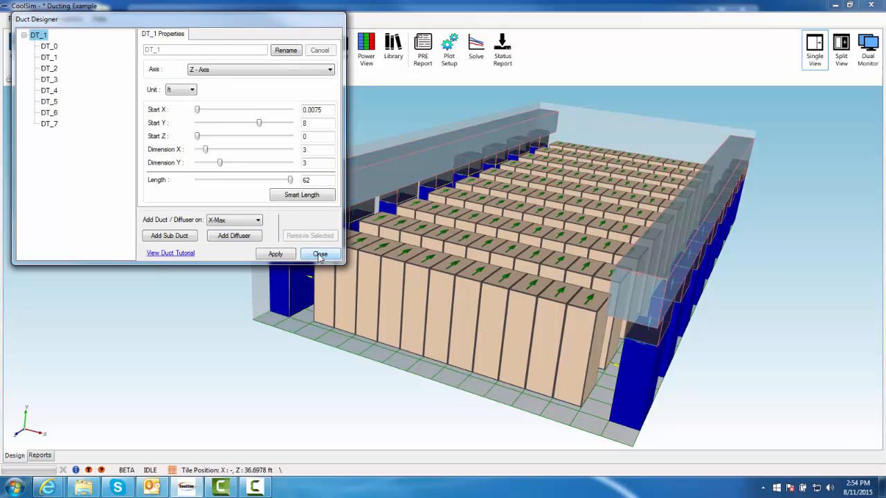
{"action": "left_click", "coordinate": [320, 254]}
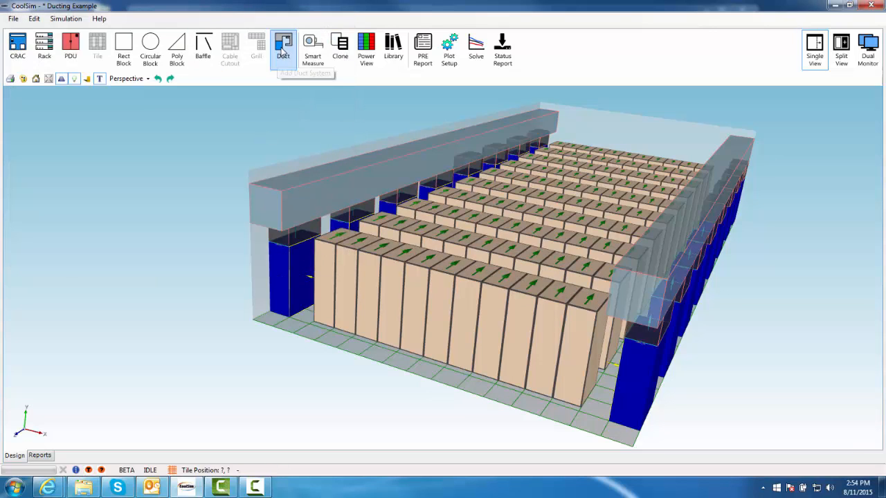
Add a new duct system and, in the Duct Designer, set its Start Z to 60 ft and Start X to about 4.4 ft
{"action": "left_click", "coordinate": [283, 50]}
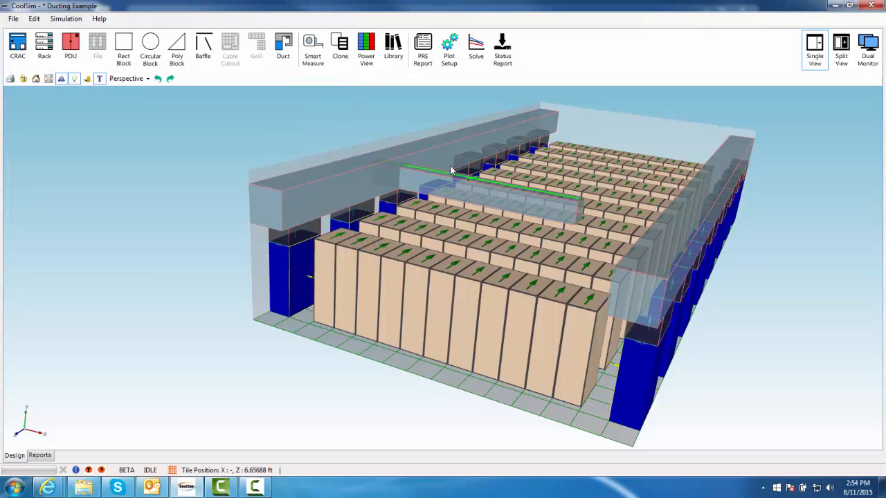
{"action": "right_click", "coordinate": [463, 196]}
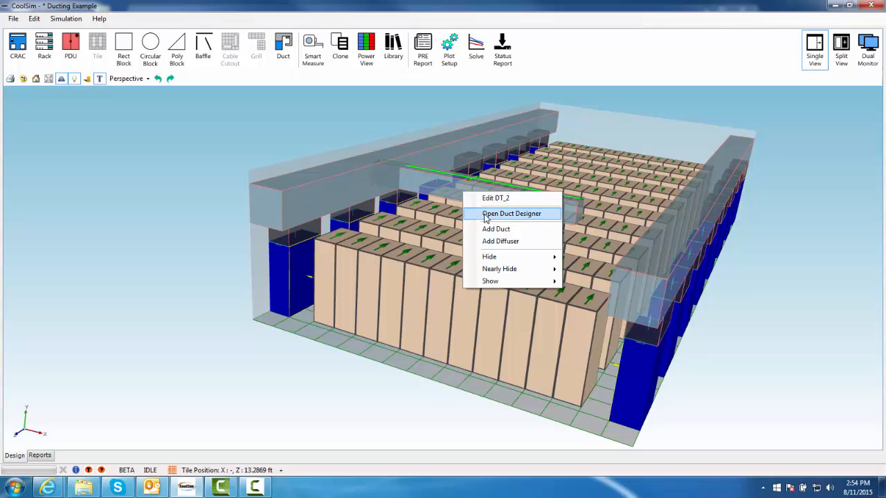
{"action": "left_click", "coordinate": [486, 219]}
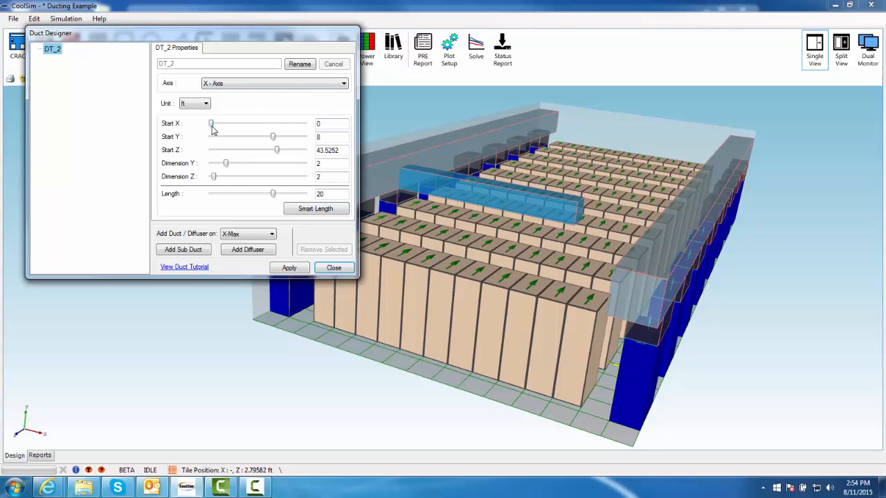
{"action": "left_click_drag", "start_coordinate": [213, 129], "coordinate": [227, 137]}
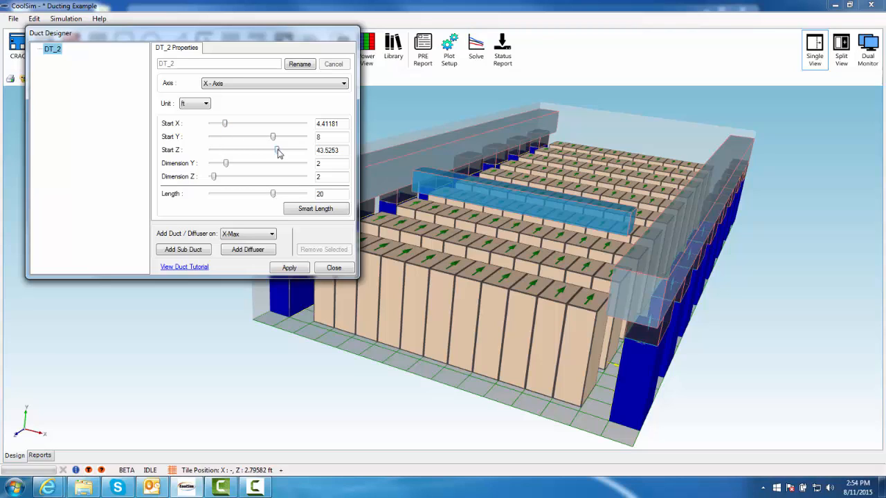
{"action": "left_click_drag", "start_coordinate": [278, 152], "coordinate": [309, 158]}
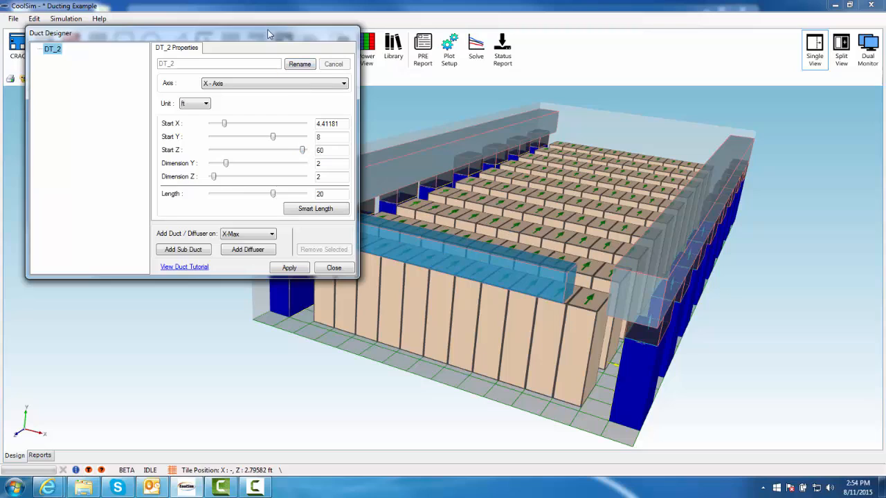
Adjust the new duct's Start X to about 3.5 ft
{"action": "left_click_drag", "start_coordinate": [271, 32], "coordinate": [783, 2]}
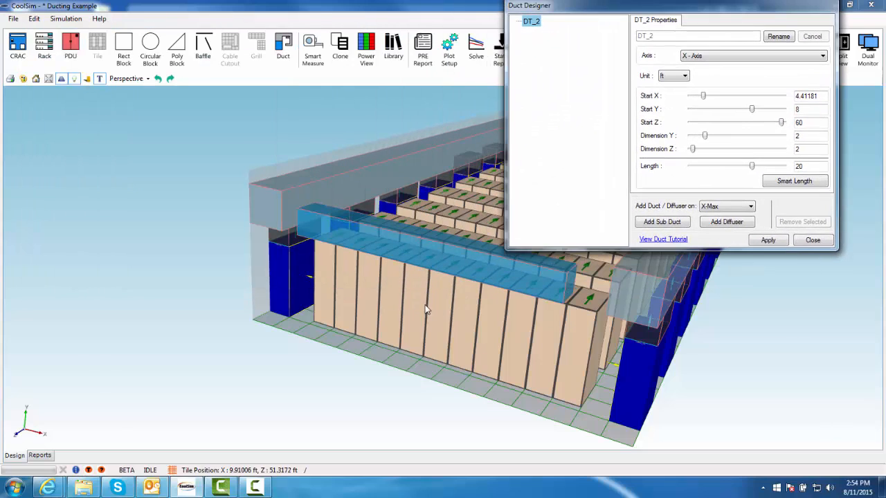
{"action": "left_click_drag", "start_coordinate": [427, 310], "coordinate": [278, 313]}
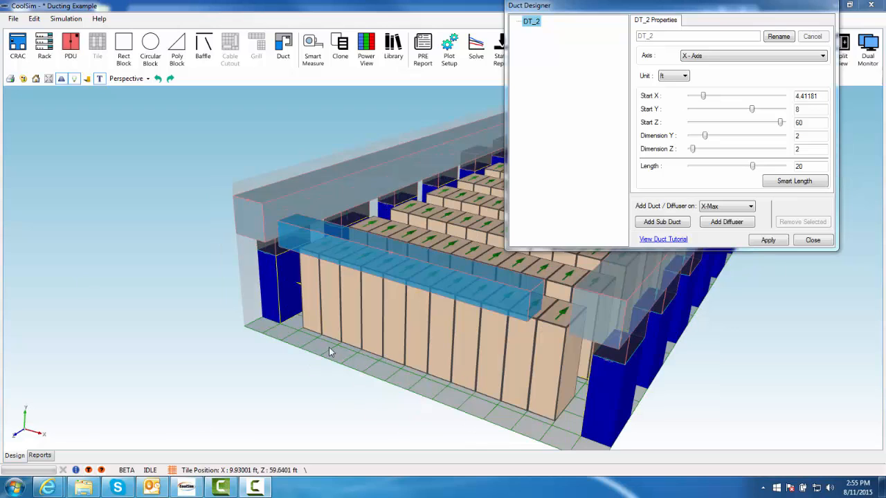
{"action": "middle_click_drag", "start_coordinate": [315, 354], "coordinate": [519, 358]}
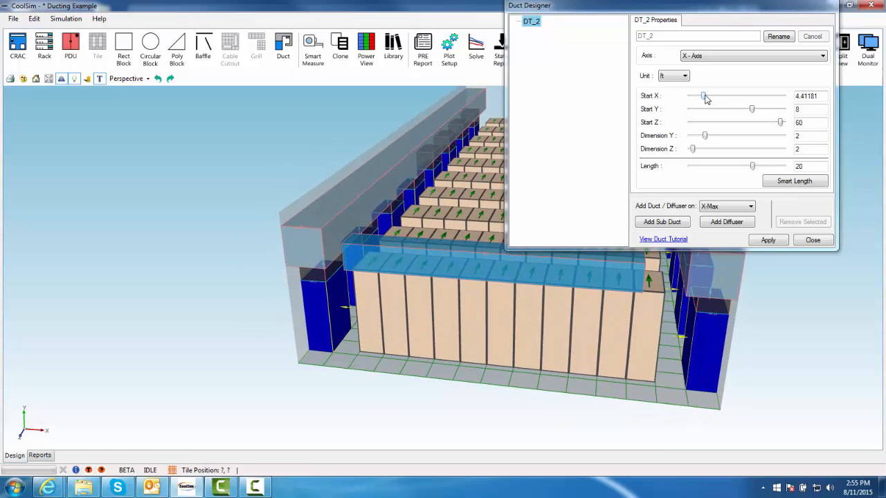
{"action": "left_click_drag", "start_coordinate": [705, 99], "coordinate": [704, 99]}
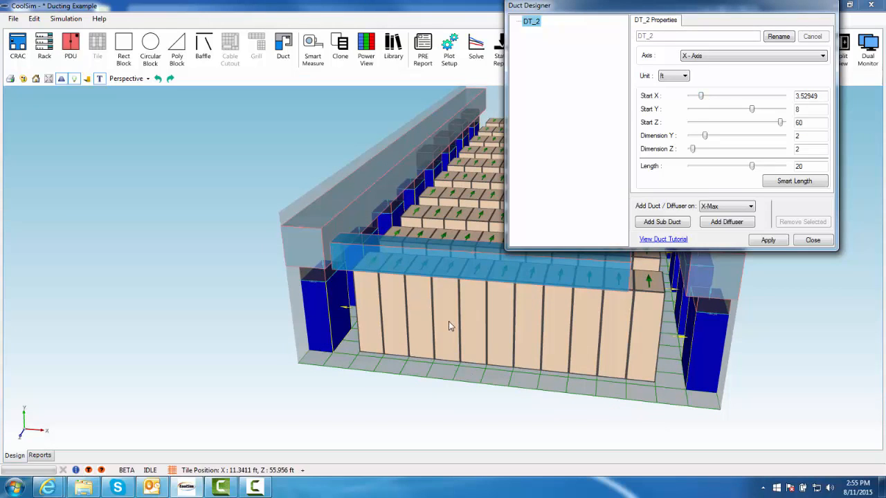
Add a sub-duct on the X-Min end of the new cross duct
{"action": "left_click_drag", "start_coordinate": [448, 321], "coordinate": [574, 276]}
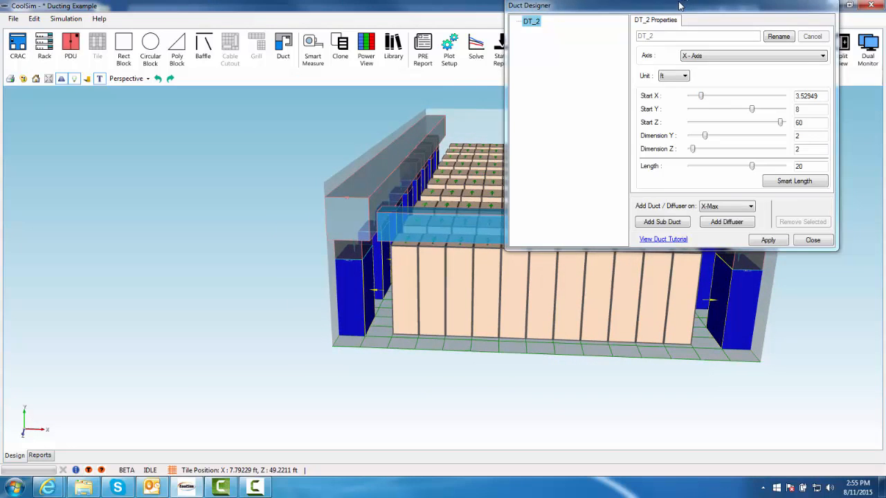
{"action": "left_click_drag", "start_coordinate": [679, 5], "coordinate": [189, 88]}
{"action": "left_click_drag", "start_coordinate": [486, 259], "coordinate": [710, 240]}
{"action": "scroll", "coordinate": [476, 234], "scroll_direction": "up", "scroll_amount": 5}
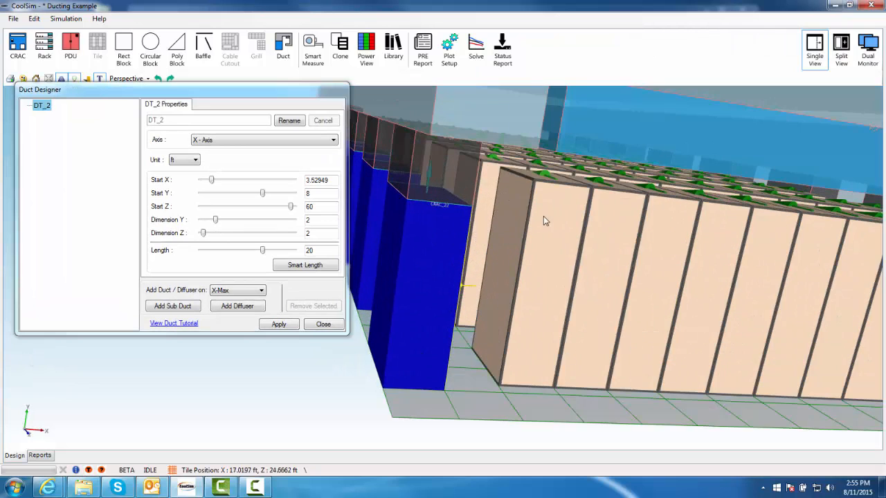
{"action": "scroll", "coordinate": [608, 260], "scroll_direction": "up", "scroll_amount": 4}
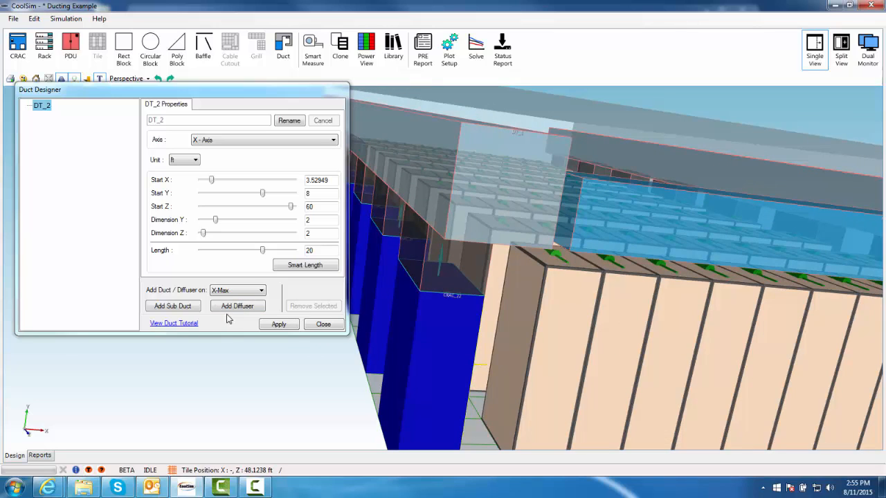
{"action": "left_click", "coordinate": [258, 290]}
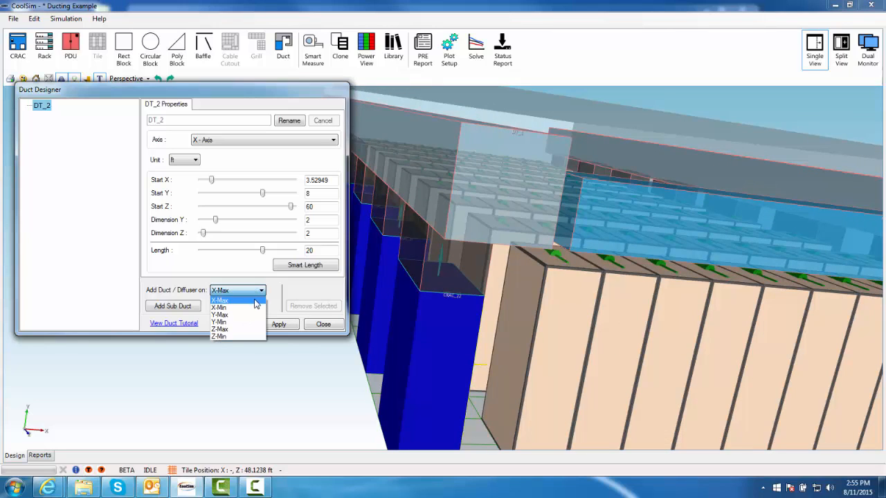
{"action": "left_click", "coordinate": [255, 309]}
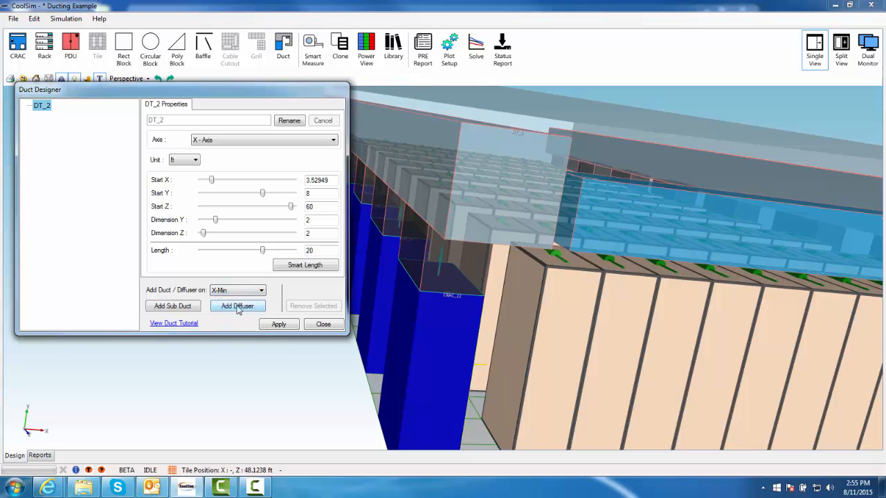
{"action": "left_click", "coordinate": [189, 311]}
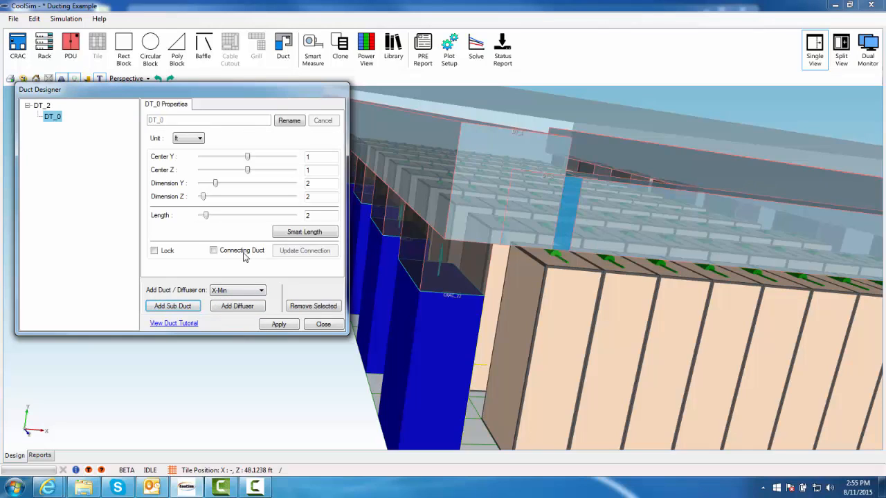
Shorten the sub-duct DT_0 to a minimal length of 1
{"action": "left_click_drag", "start_coordinate": [314, 216], "coordinate": [256, 216]}
{"action": "type", "text": "1"}
{"action": "key", "text": "Return"}
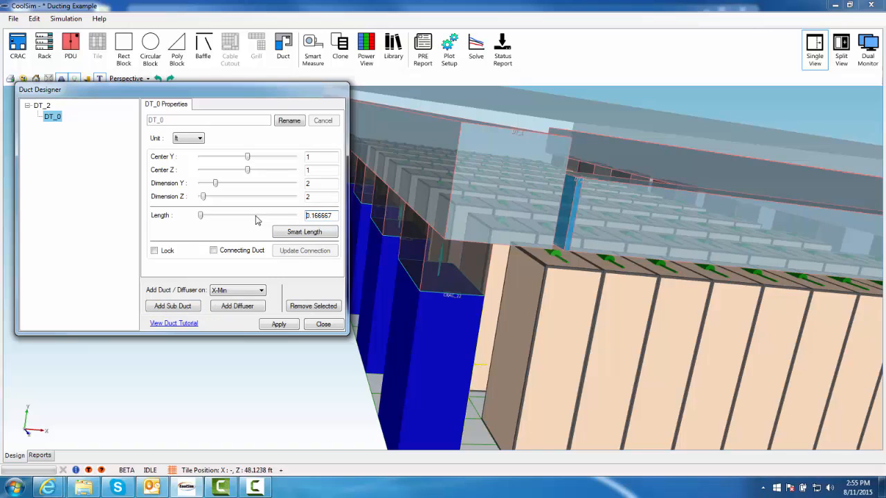
Toggle the Connecting Duct option on and off for the sub-duct DT_0
{"action": "left_click", "coordinate": [239, 255]}
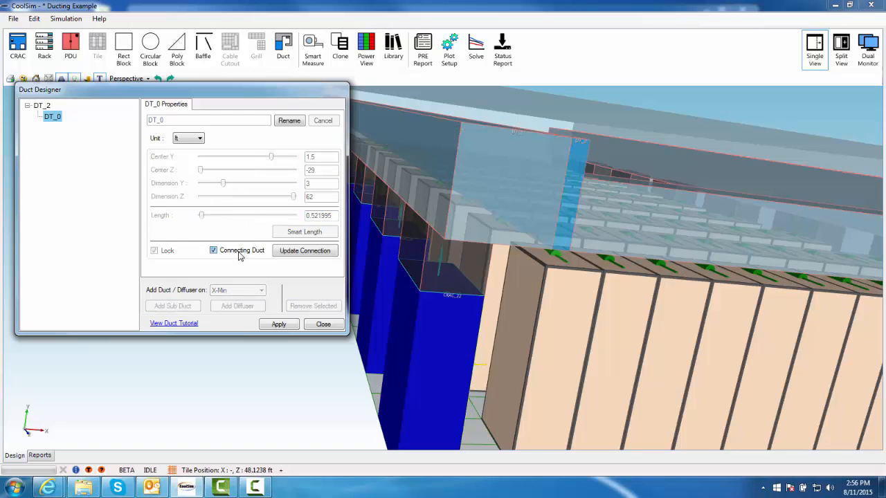
{"action": "left_click", "coordinate": [239, 255]}
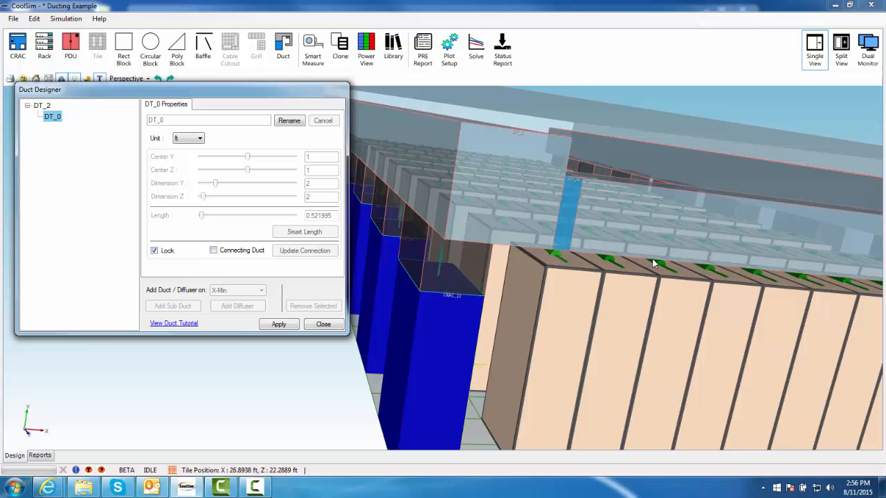
{"action": "left_click", "coordinate": [236, 255]}
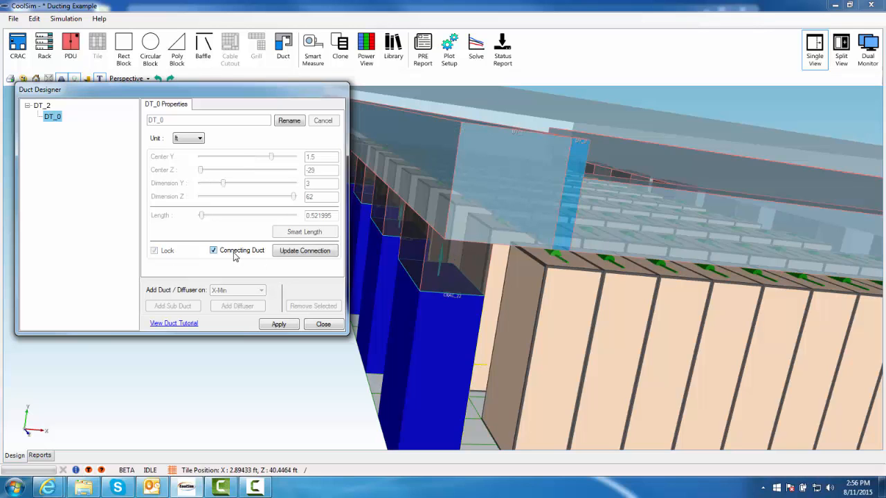
{"action": "left_click", "coordinate": [236, 255]}
Apply Smart Length to the cross duct DT_2 and close the Duct Designer
{"action": "middle_click_drag", "start_coordinate": [716, 293], "coordinate": [483, 341]}
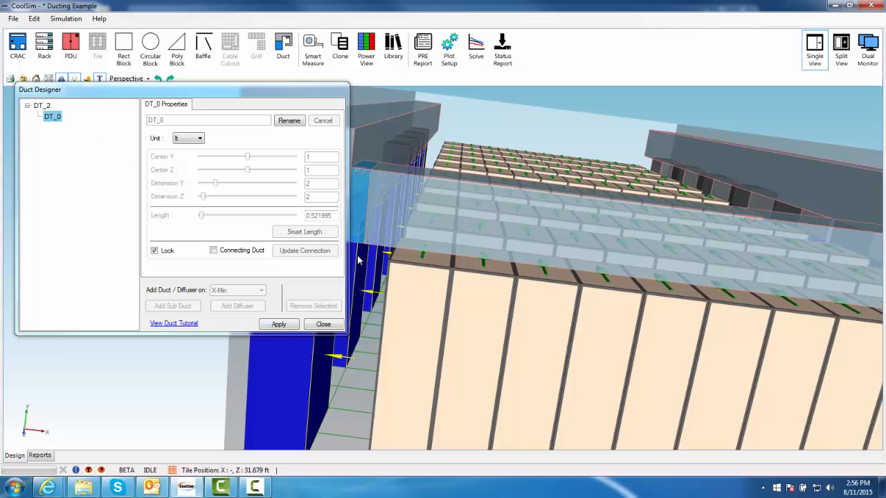
{"action": "scroll", "coordinate": [629, 330], "scroll_direction": "down", "scroll_amount": 3}
{"action": "scroll", "coordinate": [754, 343], "scroll_direction": "down", "scroll_amount": 5}
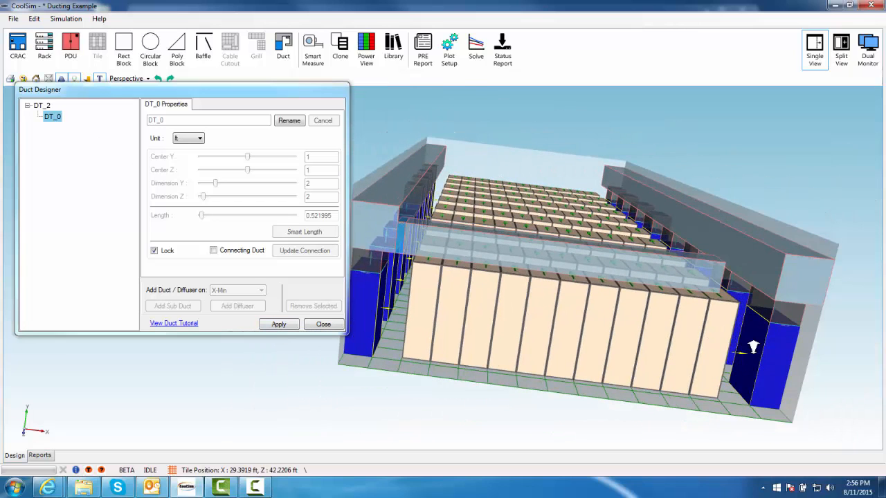
{"action": "left_click", "coordinate": [43, 106]}
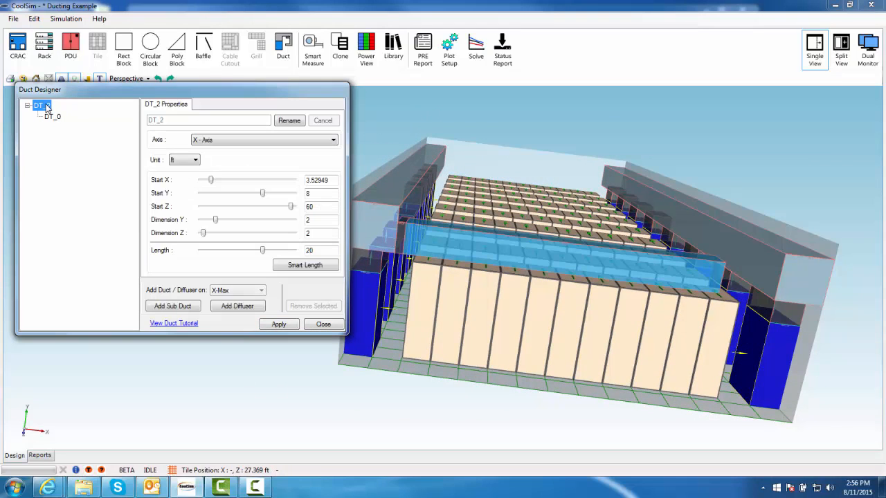
{"action": "left_click", "coordinate": [320, 267]}
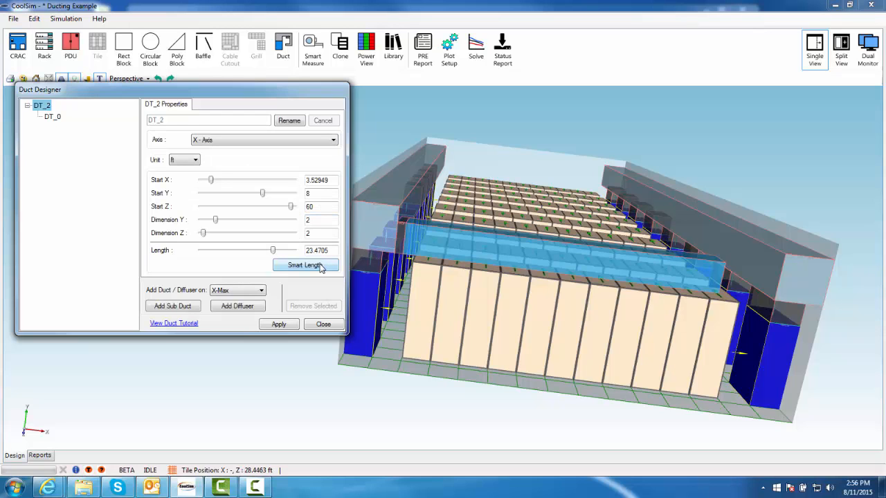
{"action": "left_click", "coordinate": [279, 326]}
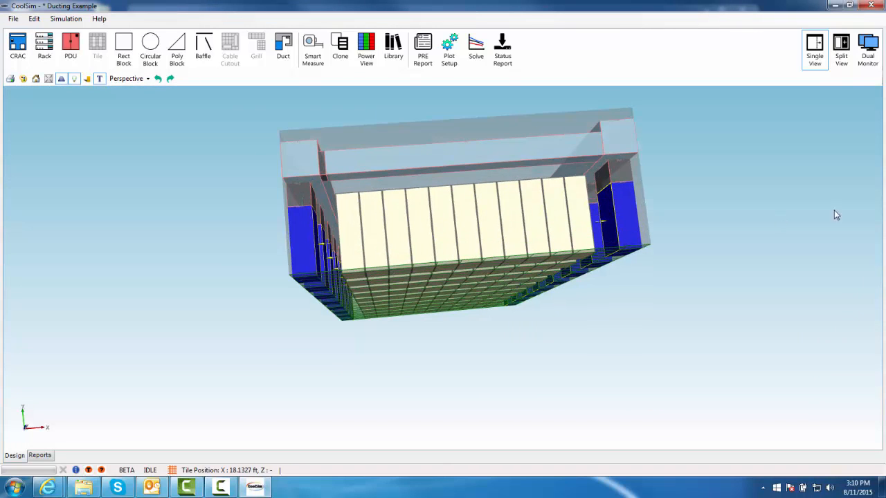
Add a 2 ft by 2 ft diffuser to the underside of the cross duct near its X-Min end
{"action": "middle_click_drag", "start_coordinate": [834, 209], "coordinate": [817, 286]}
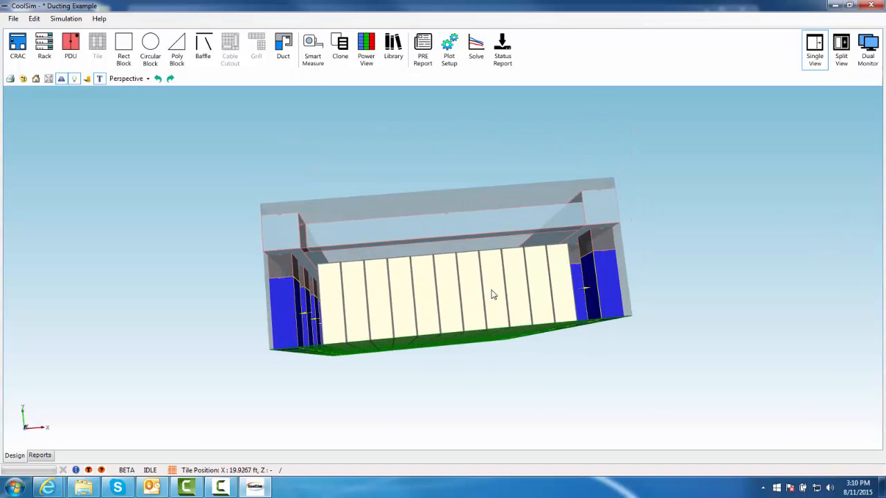
{"action": "middle_click_drag", "start_coordinate": [431, 273], "coordinate": [425, 199]}
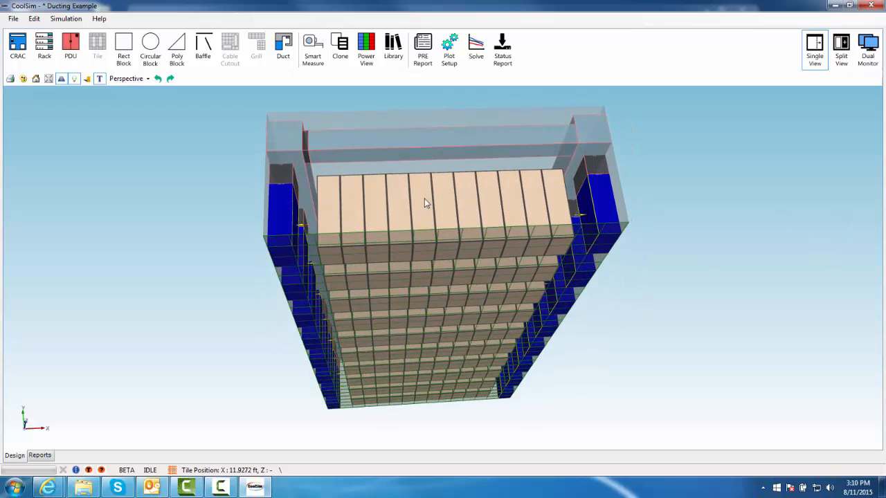
{"action": "right_click", "coordinate": [338, 159]}
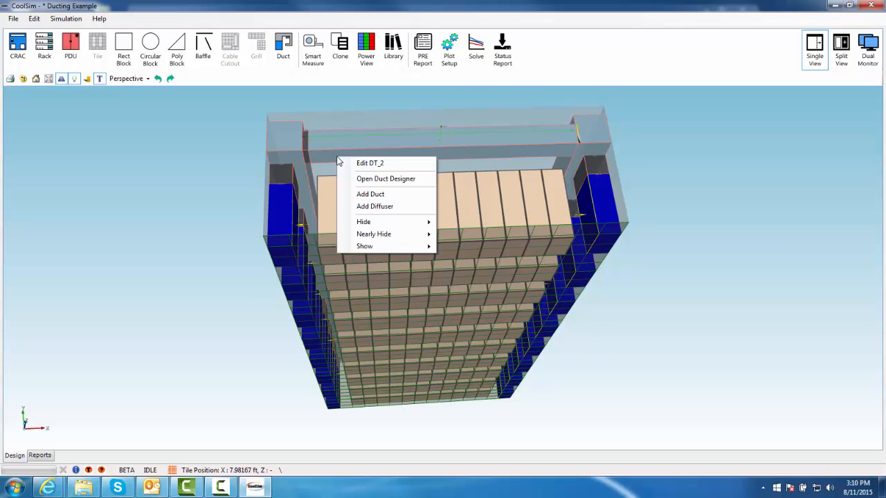
{"action": "left_click", "coordinate": [377, 206]}
{"action": "left_click_drag", "start_coordinate": [224, 119], "coordinate": [745, 117]}
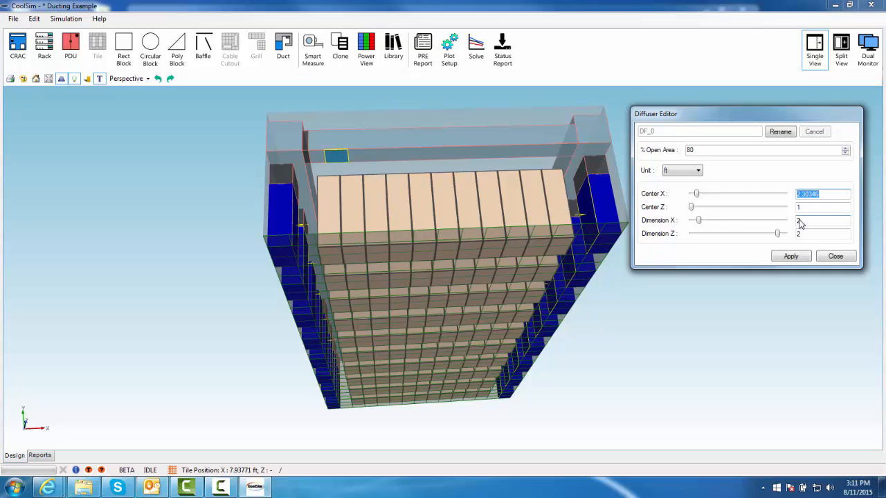
{"action": "left_click", "coordinate": [791, 257]}
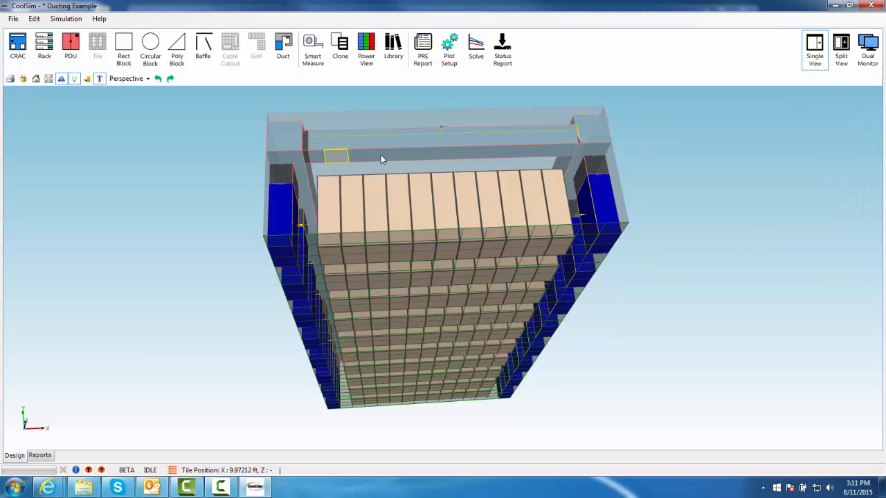
Add a second diffuser on the cross duct at Center X about 6.1 ft
{"action": "right_click", "coordinate": [380, 160]}
{"action": "left_click", "coordinate": [429, 204]}
{"action": "left_click", "coordinate": [185, 176]}
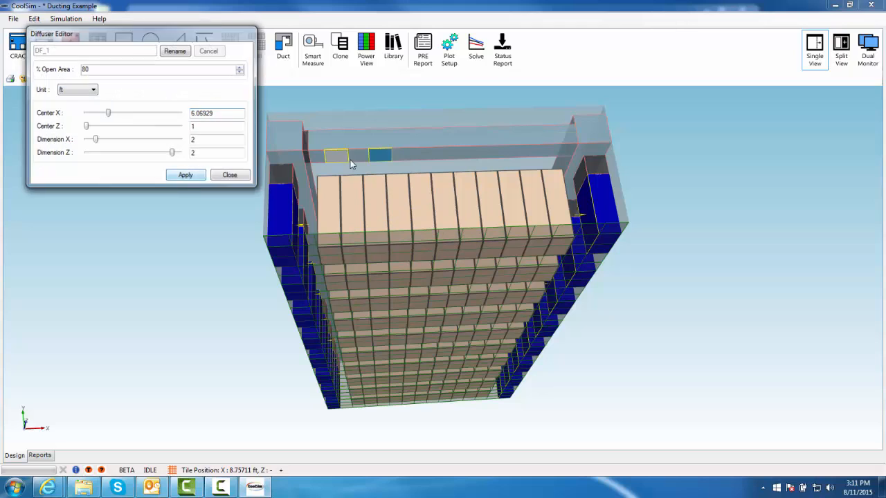
Add a third diffuser on the cross duct and set its Center X to about 9.6 ft
{"action": "right_click", "coordinate": [417, 158]}
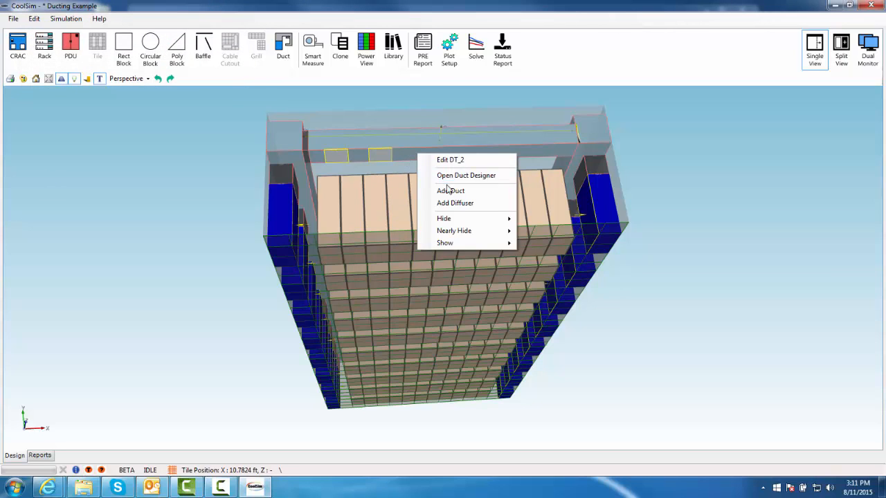
{"action": "left_click", "coordinate": [461, 204]}
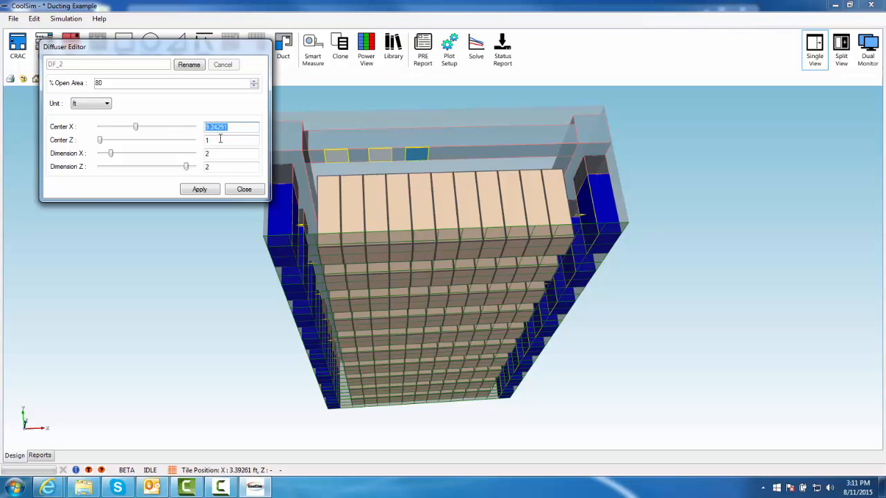
{"action": "left_click", "coordinate": [136, 127]}
{"action": "left_click_drag", "start_coordinate": [136, 130], "coordinate": [138, 131]}
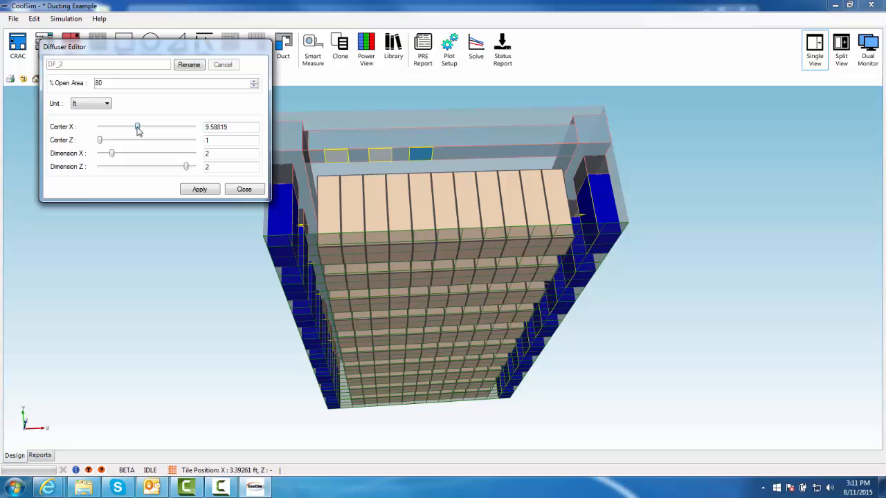
{"action": "left_click", "coordinate": [246, 188]}
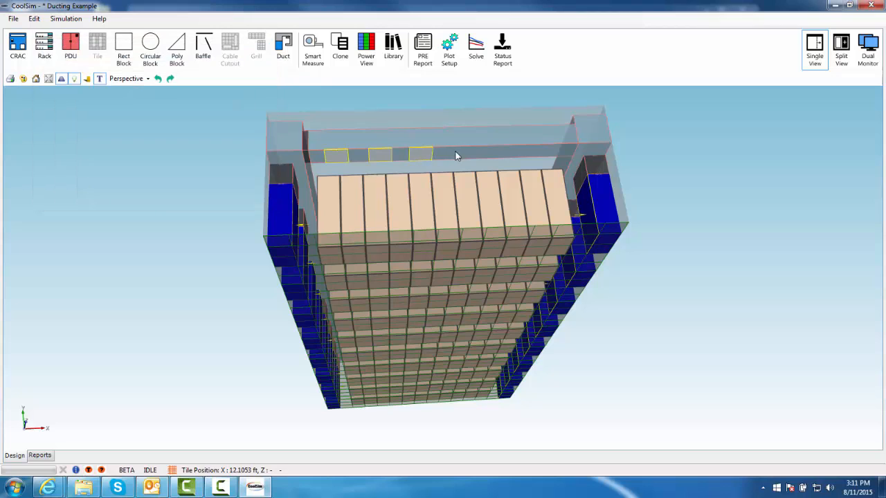
Add a fourth diffuser on the cross duct with its Center X at about 12.7 ft
{"action": "right_click", "coordinate": [456, 152]}
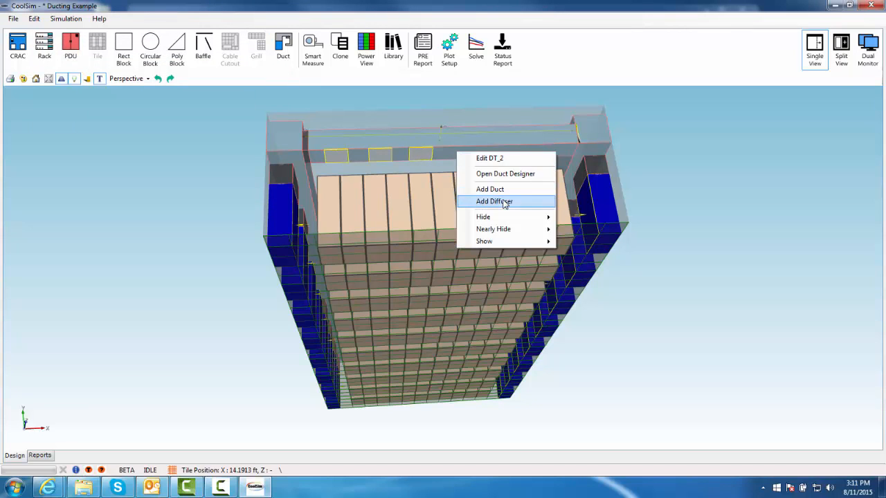
{"action": "left_click", "coordinate": [491, 200]}
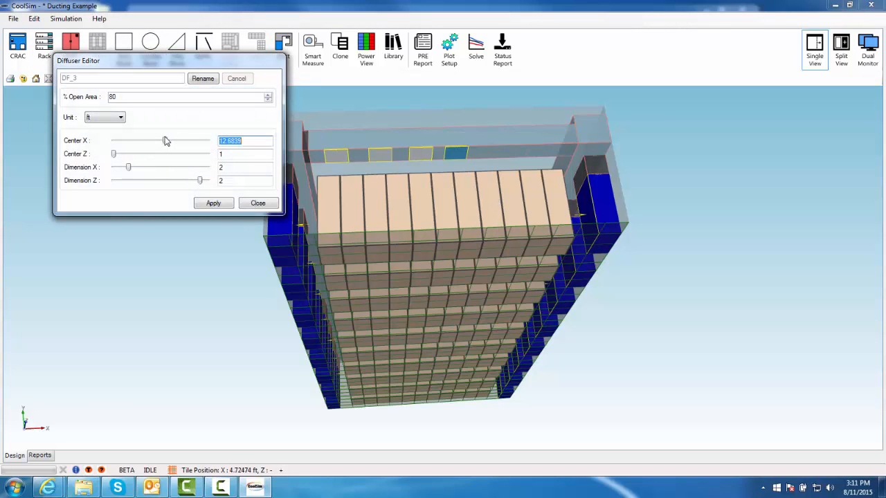
{"action": "left_click", "coordinate": [166, 141]}
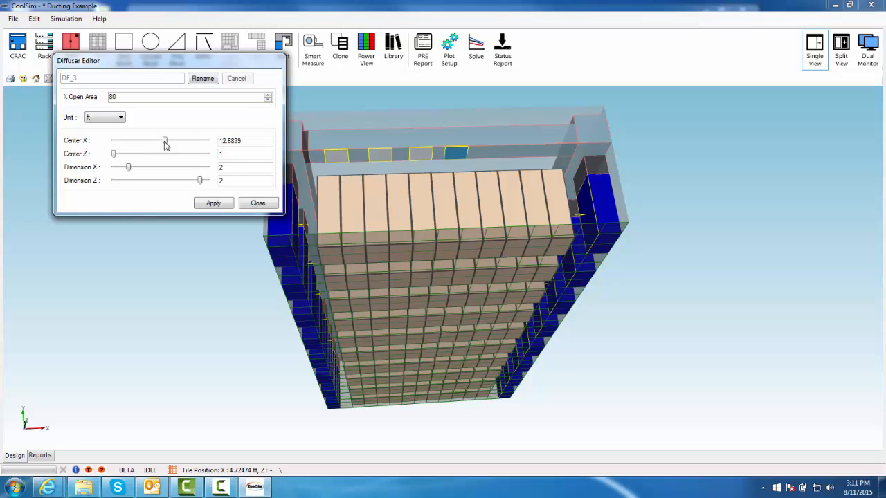
{"action": "left_click_drag", "start_coordinate": [164, 144], "coordinate": [167, 147]}
{"action": "left_click", "coordinate": [260, 202]}
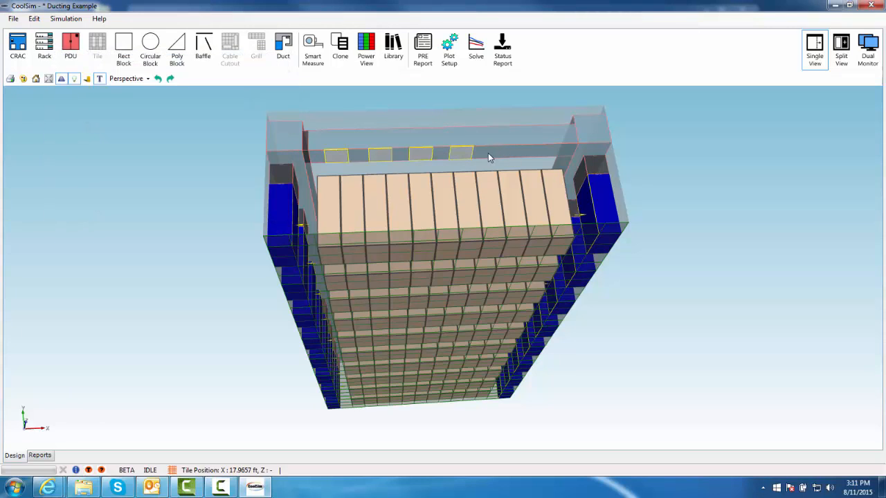
Add a fifth diffuser on the cross duct with its Center X at about 15.7 ft
{"action": "right_click", "coordinate": [490, 153]}
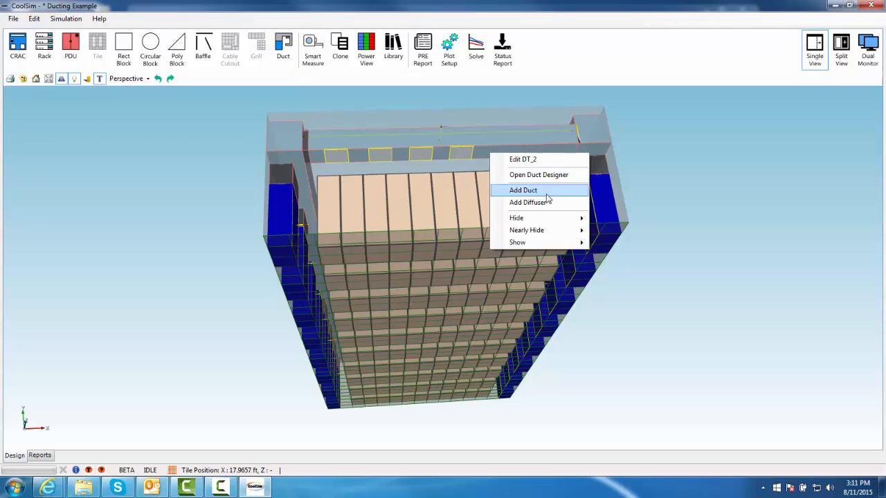
{"action": "left_click", "coordinate": [547, 202]}
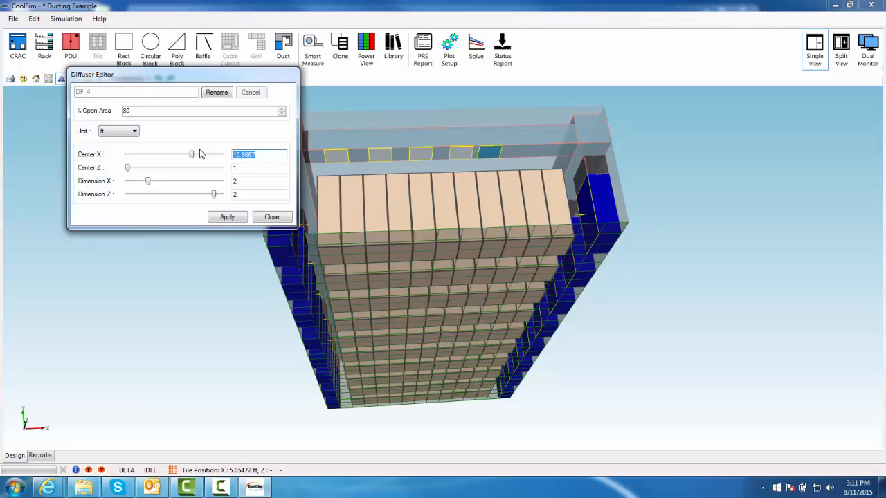
{"action": "left_click_drag", "start_coordinate": [193, 158], "coordinate": [196, 155]}
{"action": "left_click", "coordinate": [225, 217]}
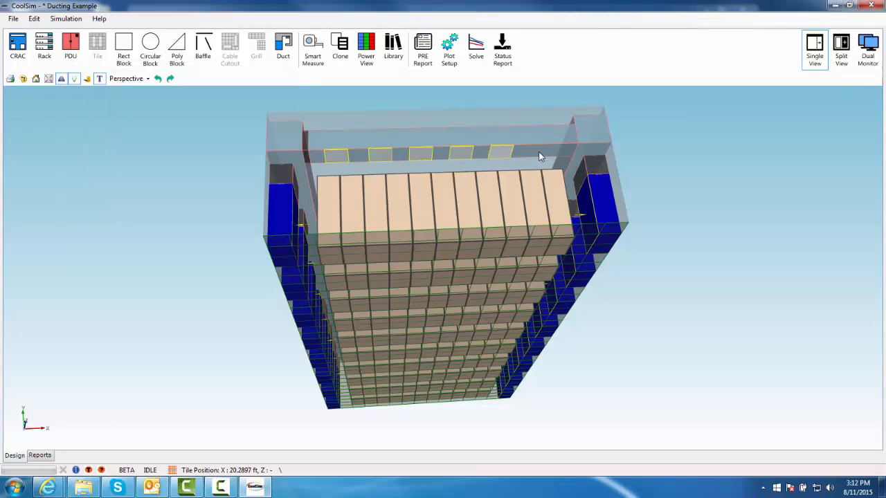
Add a sixth diffuser on the cross duct with its Center X at about 19.6 ft
{"action": "right_click", "coordinate": [533, 156]}
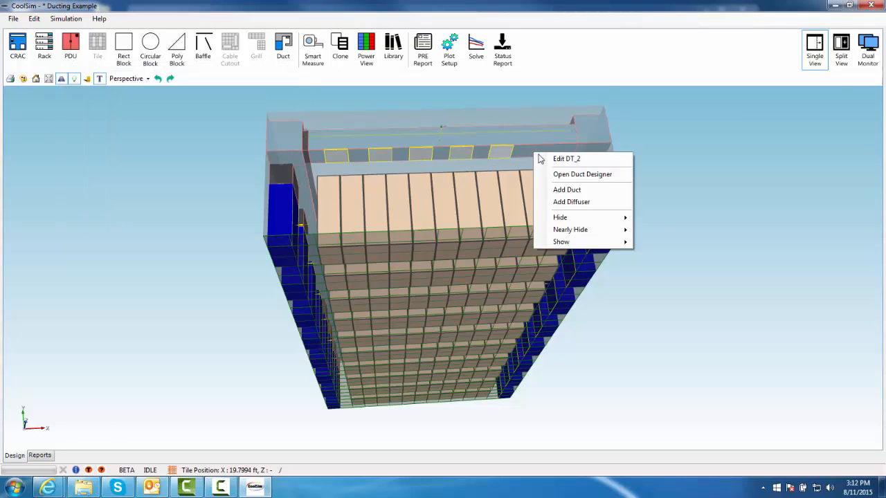
{"action": "left_click", "coordinate": [596, 201]}
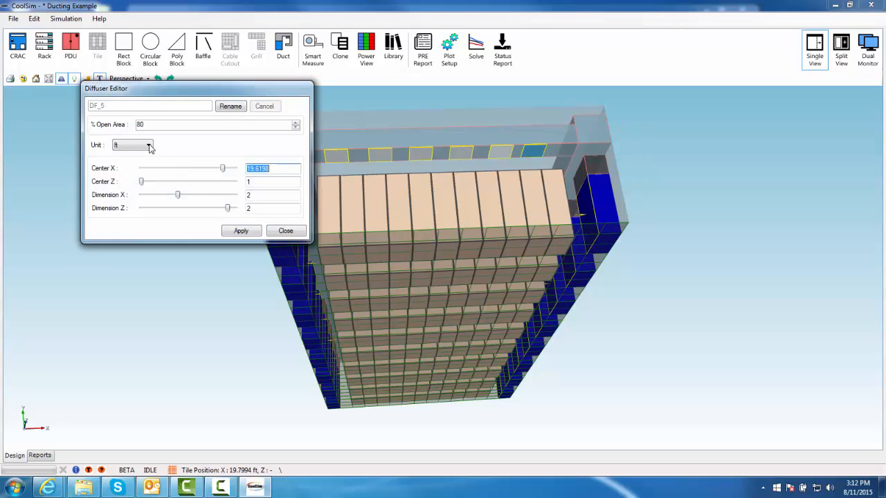
{"action": "left_click_drag", "start_coordinate": [223, 170], "coordinate": [225, 170]}
{"action": "left_click", "coordinate": [240, 229]}
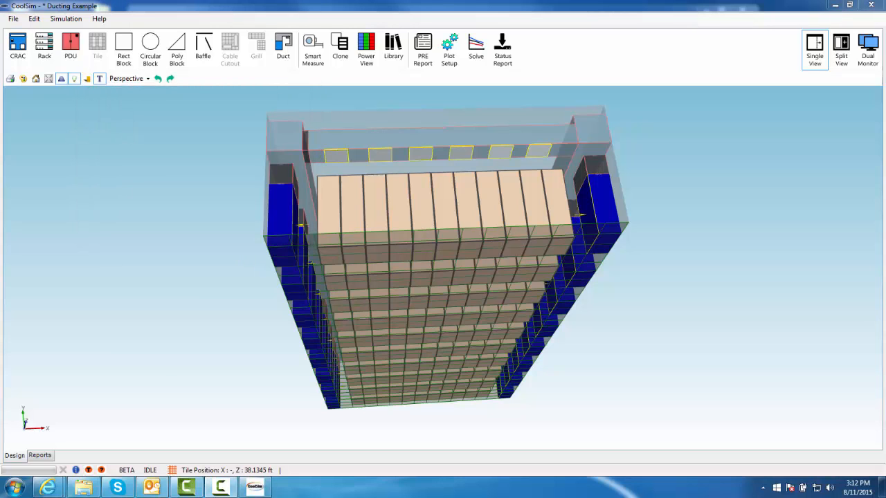
Switch to the Top view and examine the cross duct and its diffusers across the room
{"action": "middle_click_drag", "start_coordinate": [473, 352], "coordinate": [444, 453]}
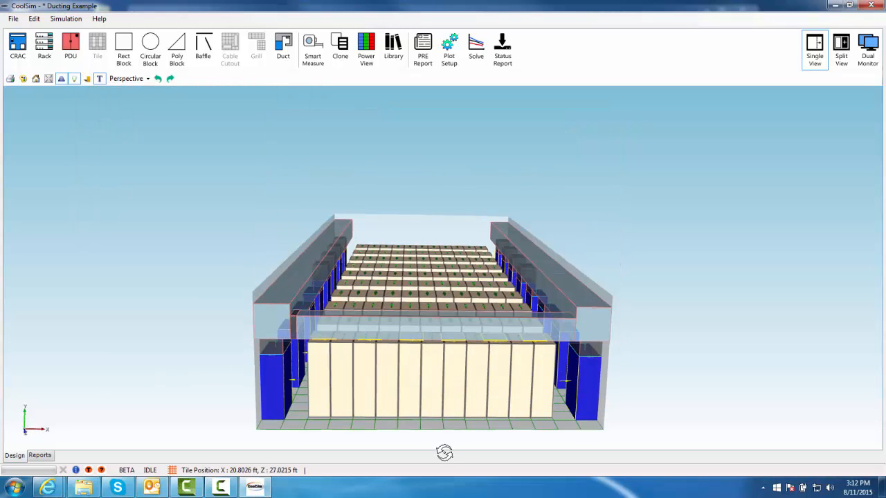
{"action": "left_click", "coordinate": [143, 81]}
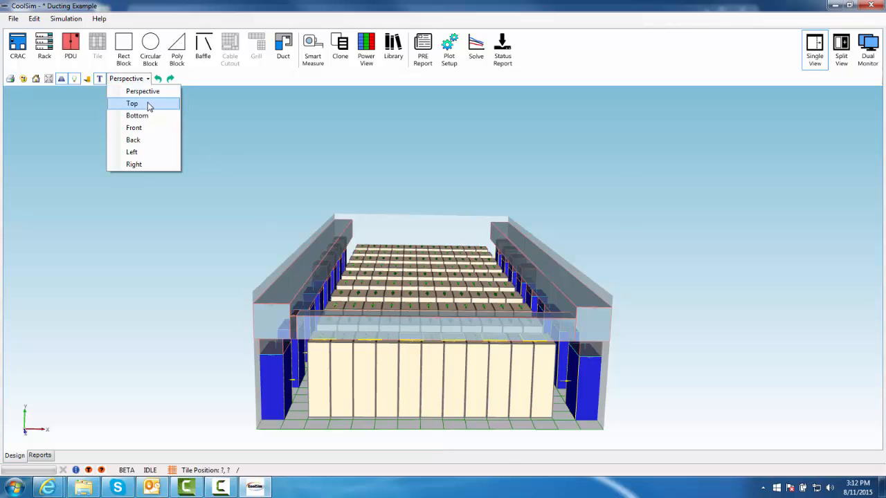
{"action": "left_click", "coordinate": [148, 102]}
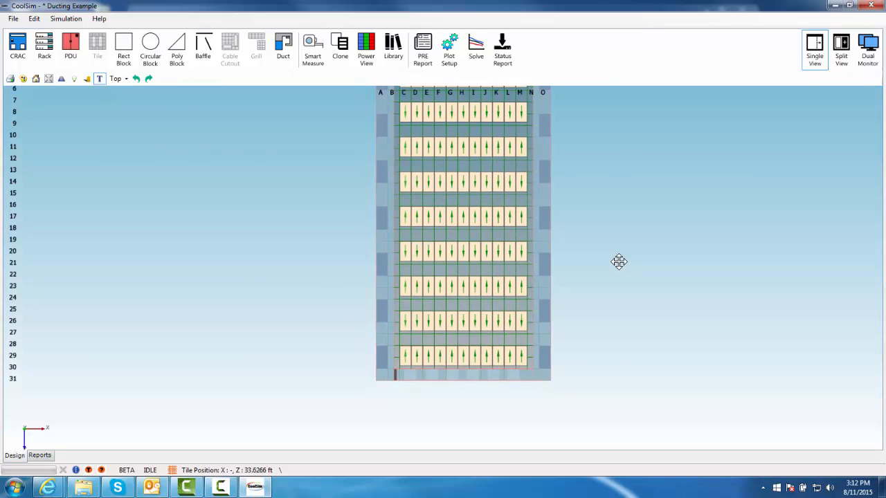
{"action": "scroll", "coordinate": [574, 267], "scroll_direction": "up", "scroll_amount": 3}
{"action": "middle_click_drag", "start_coordinate": [710, 324], "coordinate": [747, 248]}
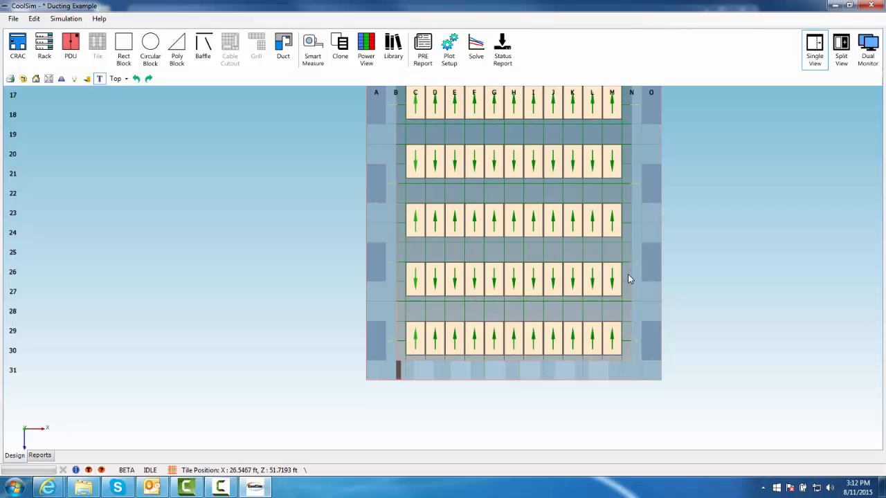
{"action": "left_click", "coordinate": [584, 372]}
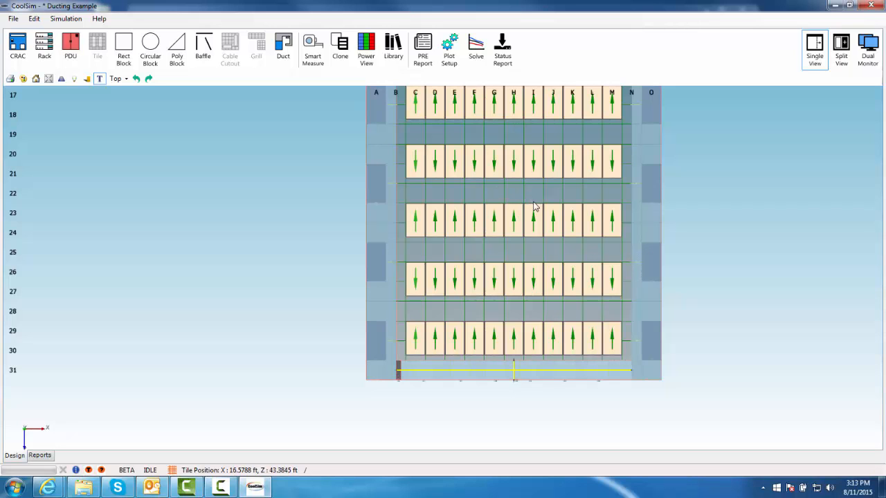
{"action": "scroll", "coordinate": [431, 108], "scroll_direction": "down", "scroll_amount": 10}
{"action": "scroll", "coordinate": [463, 266], "scroll_direction": "up", "scroll_amount": 5}
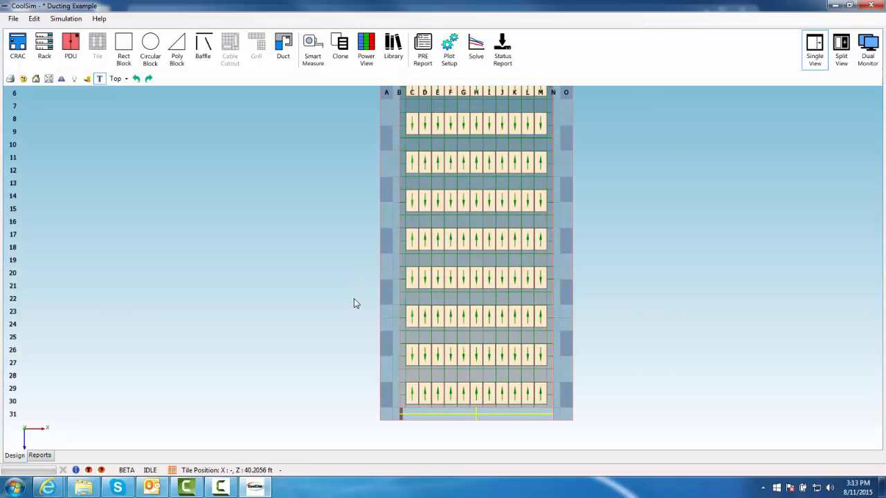
Clone the cross duct with its diffusers into 5 copies spaced -12 ft along Z
{"action": "scroll", "coordinate": [360, 284], "scroll_direction": "up", "scroll_amount": 2}
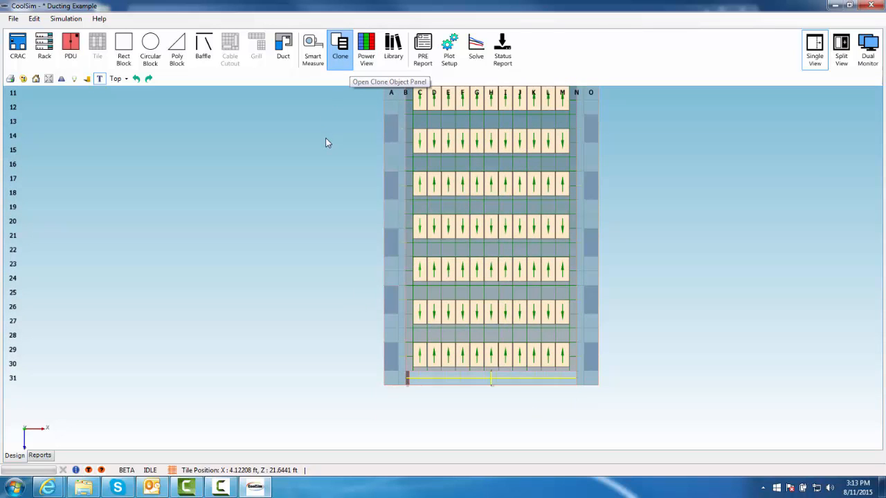
{"action": "mouse_move", "coordinate": [425, 150]}
{"action": "left_mouse_down"}
{"action": "mouse_move", "coordinate": [201, 152]}
{"action": "mouse_move", "coordinate": [269, 158]}
{"action": "left_mouse_up"}
{"action": "left_click", "coordinate": [289, 223]}
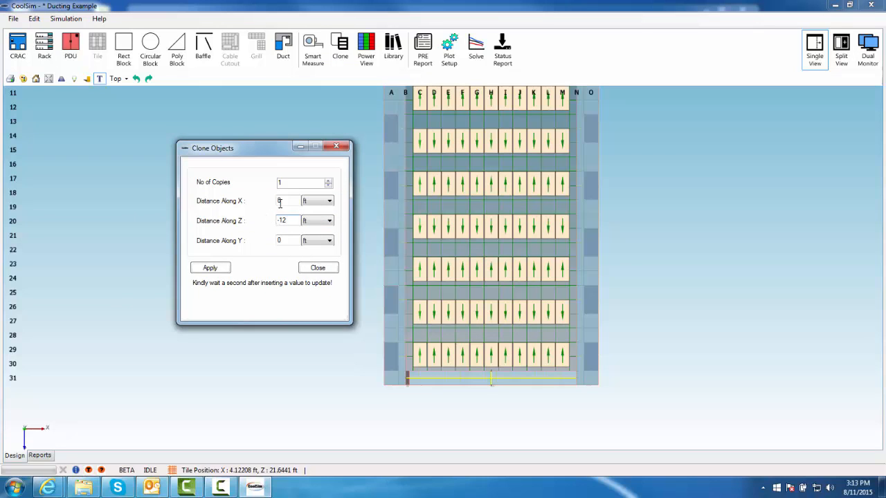
{"action": "left_click", "coordinate": [329, 181]}
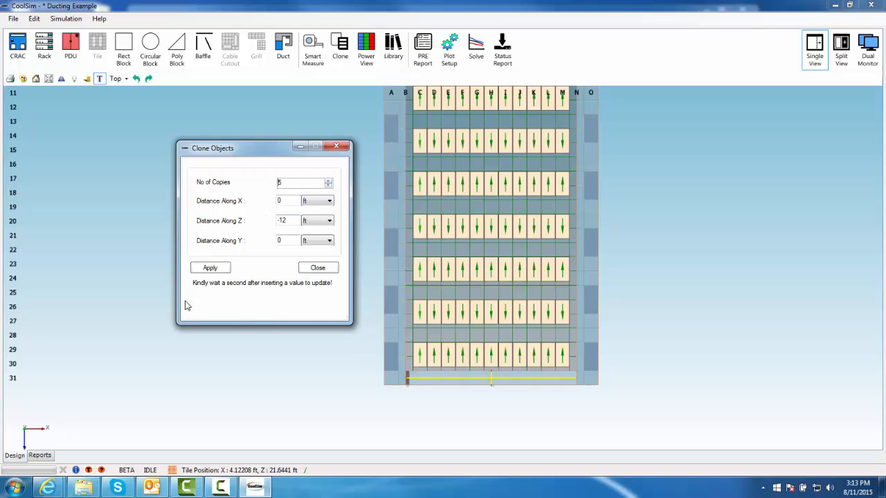
{"action": "left_click", "coordinate": [211, 269]}
{"action": "left_click", "coordinate": [497, 269]}
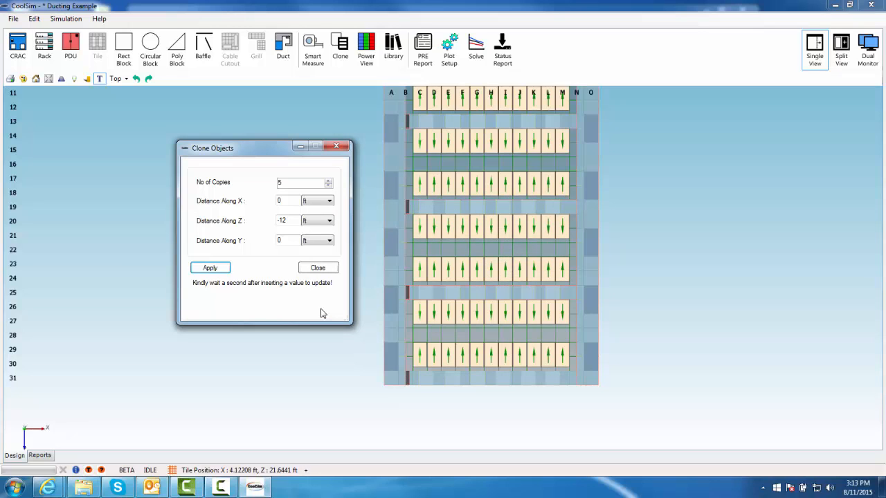
{"action": "left_click", "coordinate": [330, 271]}
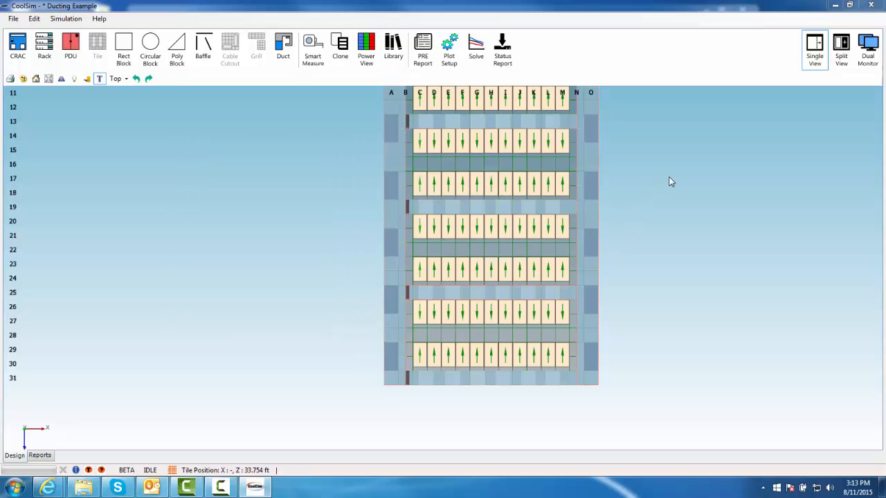
Run the simulation of the ducted room with Coarse mesh density
{"action": "middle_click_drag", "start_coordinate": [675, 188], "coordinate": [650, 406]}
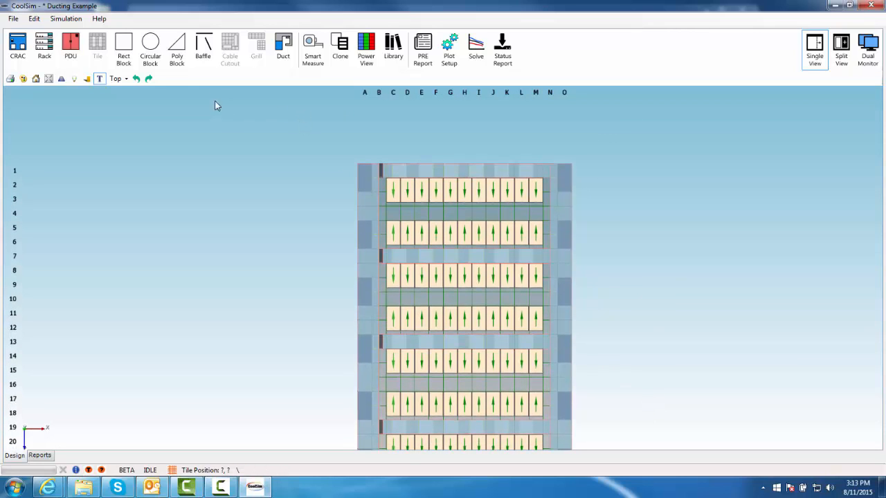
{"action": "left_click", "coordinate": [128, 78]}
{"action": "left_click", "coordinate": [132, 91]}
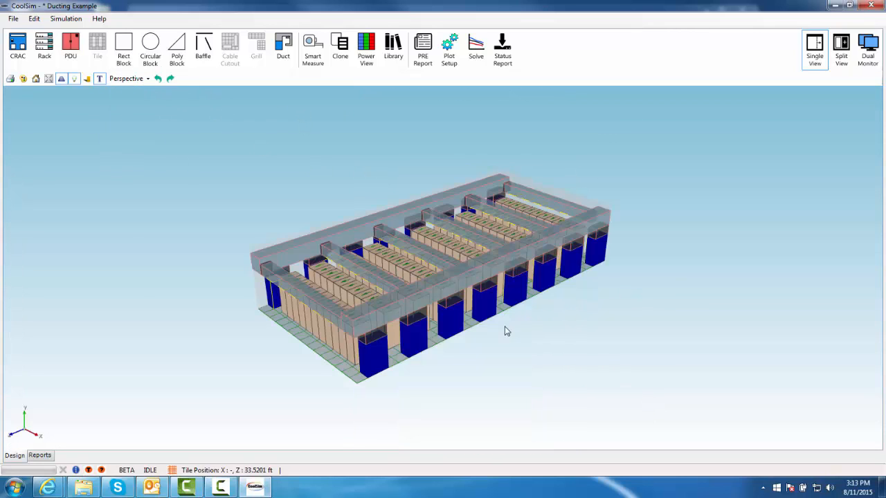
{"action": "left_click_drag", "start_coordinate": [401, 346], "coordinate": [546, 332]}
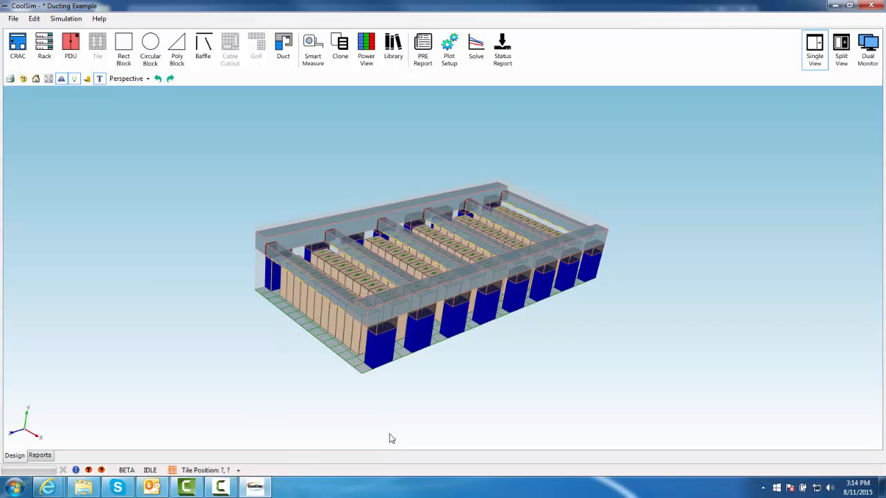
{"action": "left_click_drag", "start_coordinate": [467, 361], "coordinate": [720, 315]}
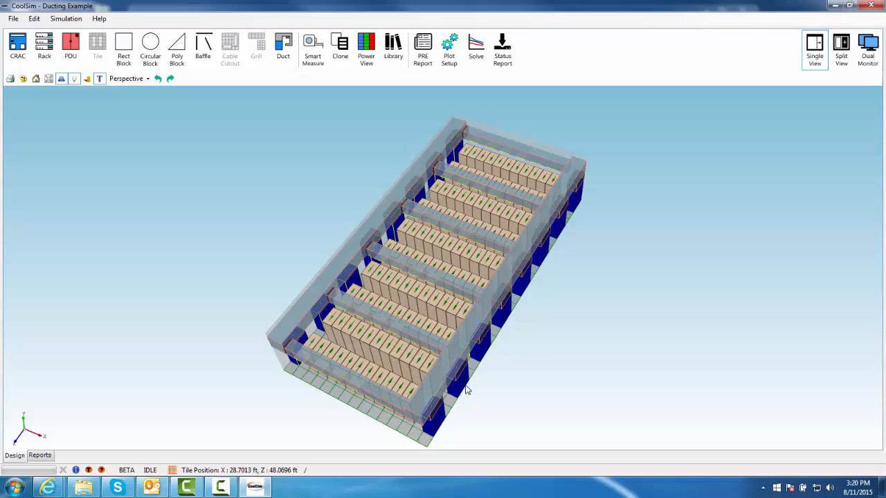
{"action": "left_click", "coordinate": [467, 46]}
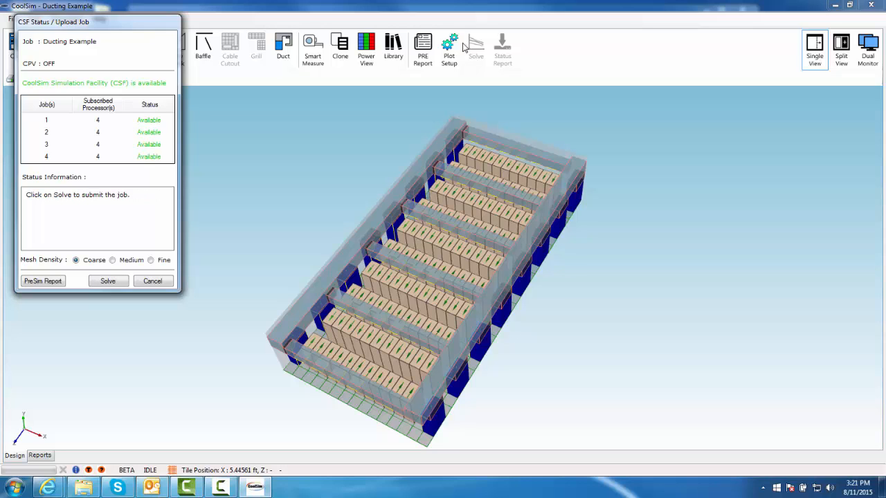
{"action": "left_click", "coordinate": [107, 282]}
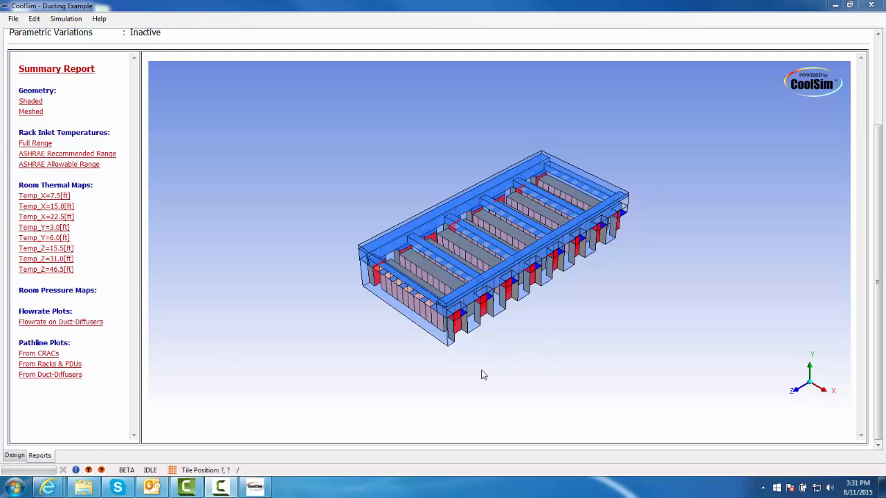
Review the rack inlet temperature plots for the Full Range and ASHRAE Recommended Range in the report
{"action": "mouse_move", "coordinate": [458, 367]}
{"action": "left_mouse_down"}
{"action": "mouse_move", "coordinate": [522, 351]}
{"action": "mouse_move", "coordinate": [481, 348]}
{"action": "mouse_move", "coordinate": [450, 362]}
{"action": "left_mouse_up"}
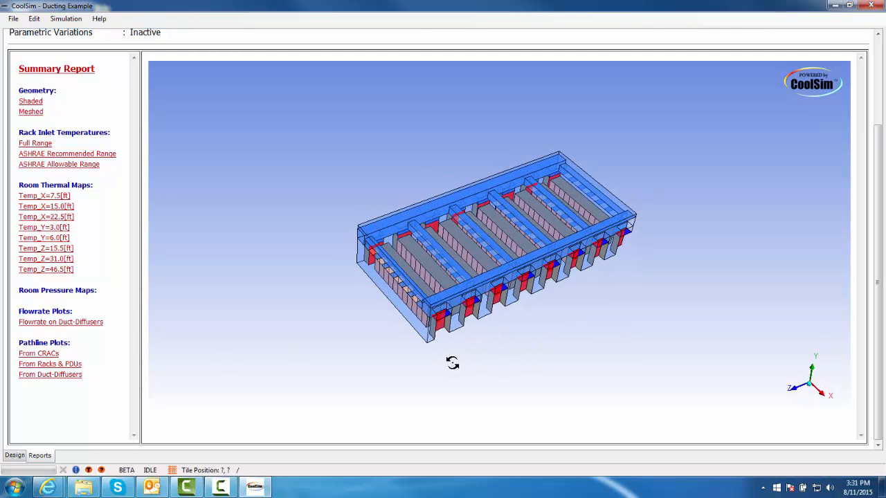
{"action": "left_click", "coordinate": [43, 144]}
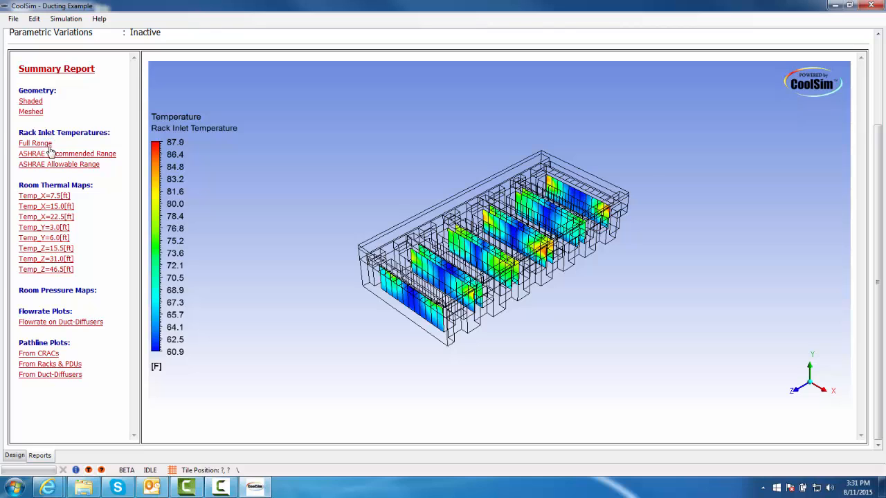
{"action": "left_click", "coordinate": [58, 155]}
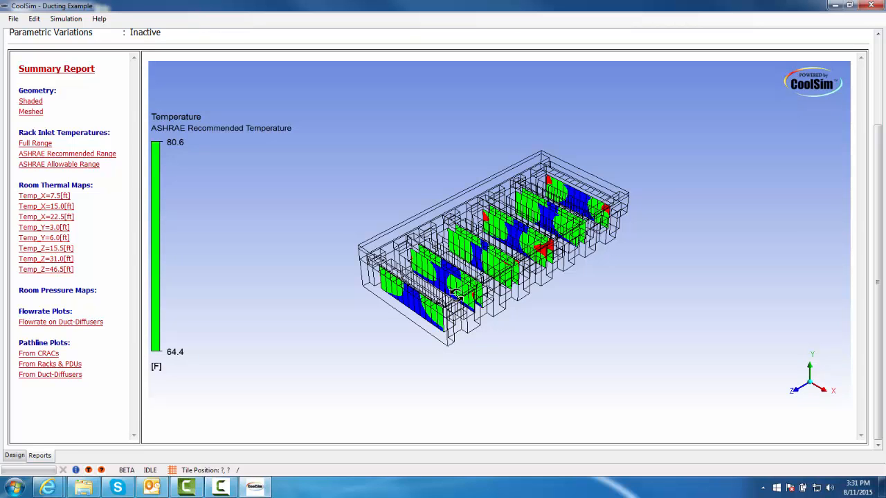
{"action": "mouse_move", "coordinate": [455, 294]}
{"action": "left_mouse_down"}
{"action": "mouse_move", "coordinate": [484, 280]}
{"action": "mouse_move", "coordinate": [465, 302]}
{"action": "left_mouse_up"}
{"action": "left_click_drag", "start_coordinate": [510, 279], "coordinate": [365, 323]}
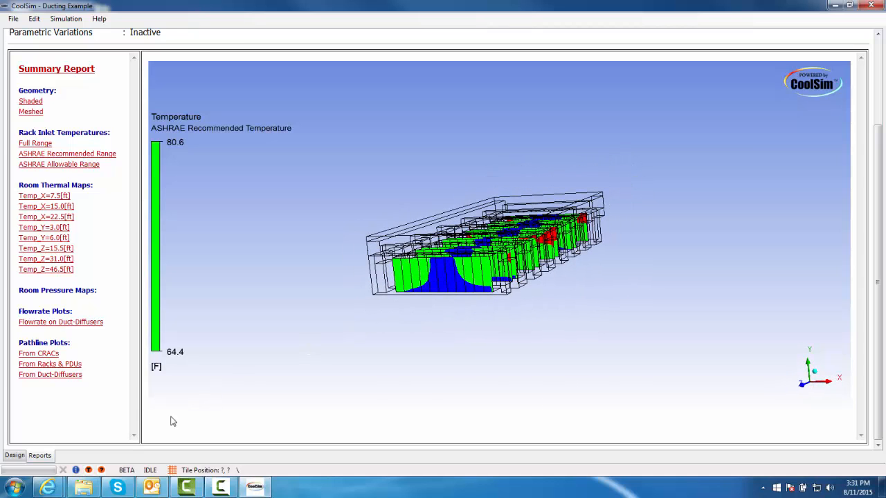
Return to the design and inspect the room model in the Perspective view
{"action": "left_click", "coordinate": [18, 457]}
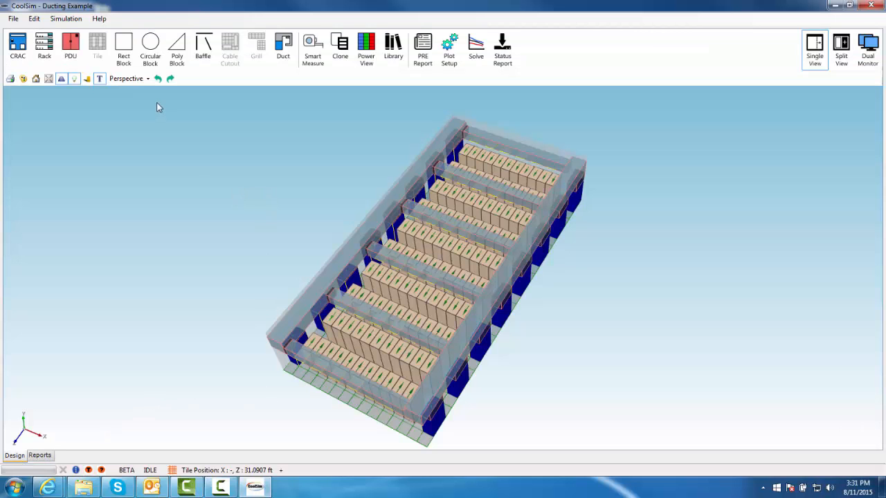
{"action": "left_click", "coordinate": [147, 79]}
{"action": "left_click_drag", "start_coordinate": [254, 214], "coordinate": [234, 171]}
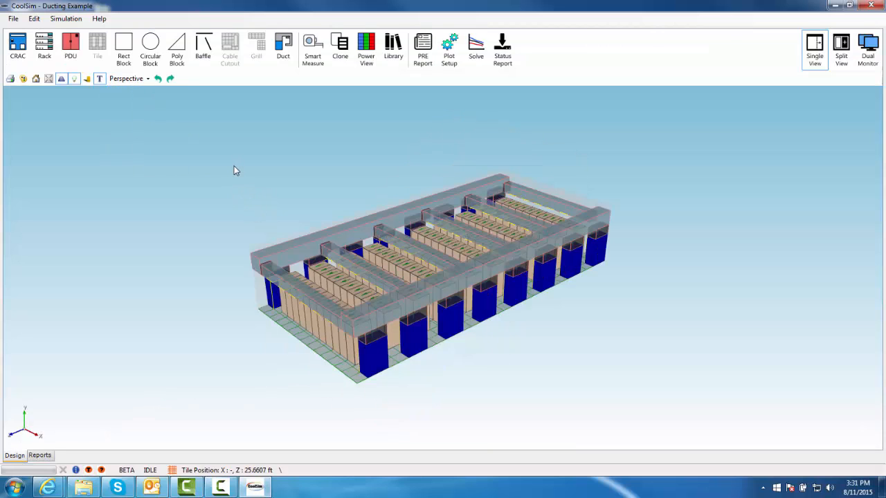